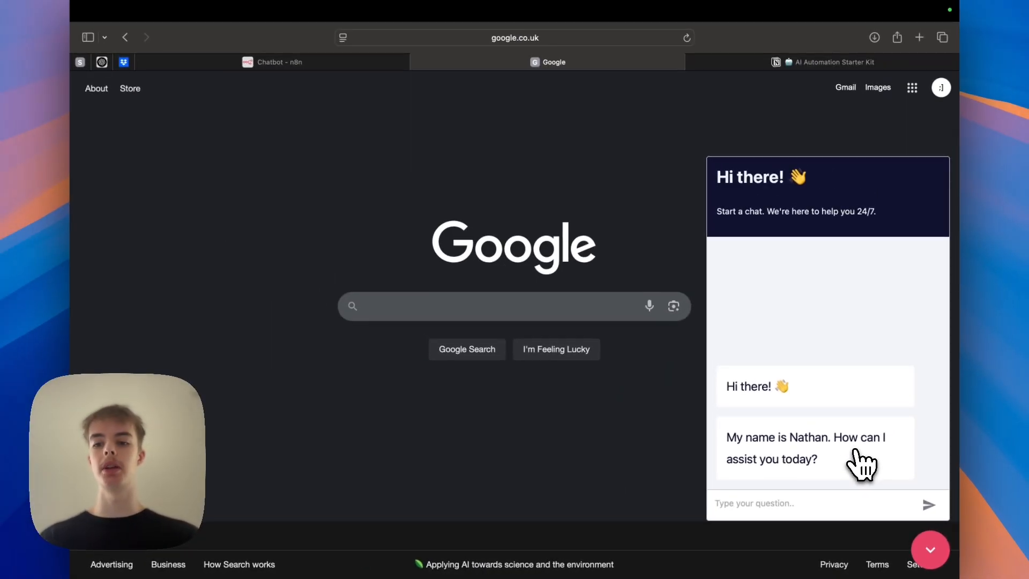
Create a new workflow from the n8n overview.
key("ctrl+shift+Tab")
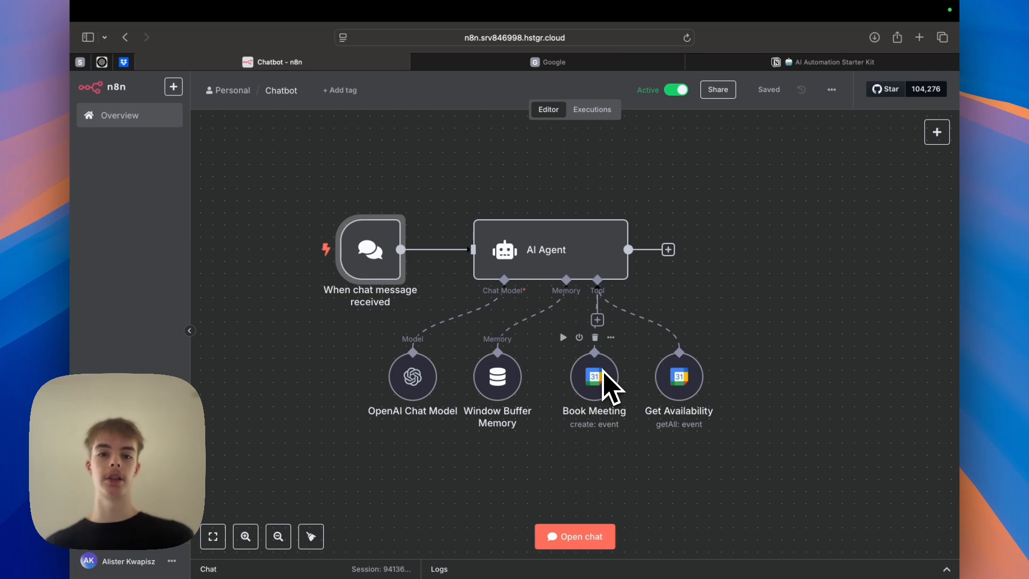
scroll(602, 370, "left", 1)
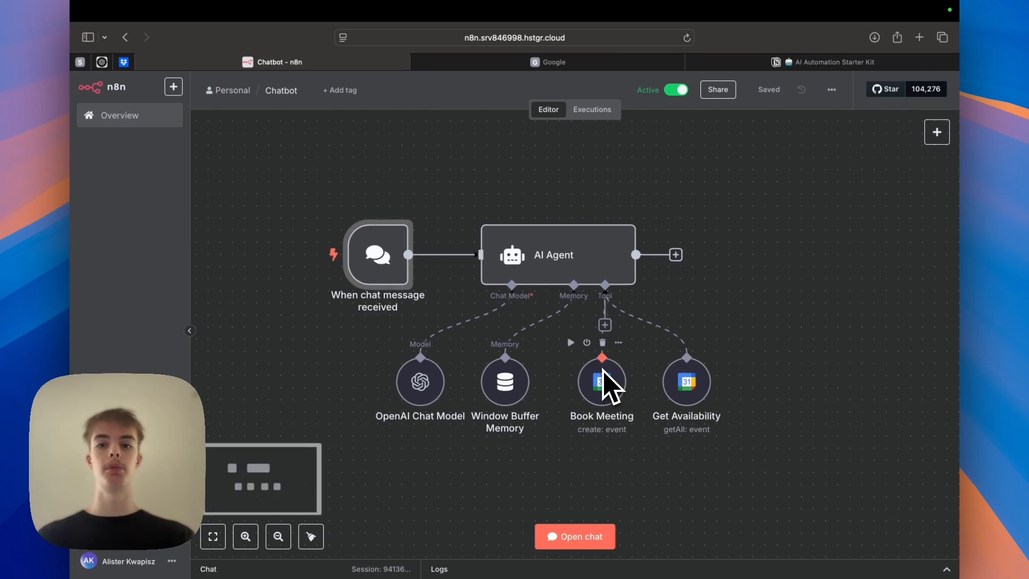
left_click(160, 110)
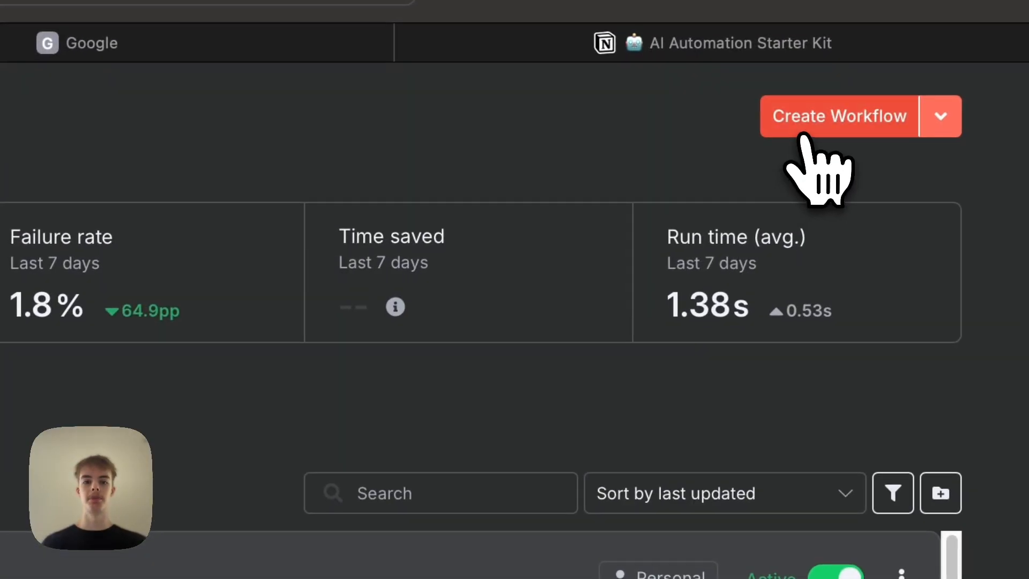
left_click(859, 100)
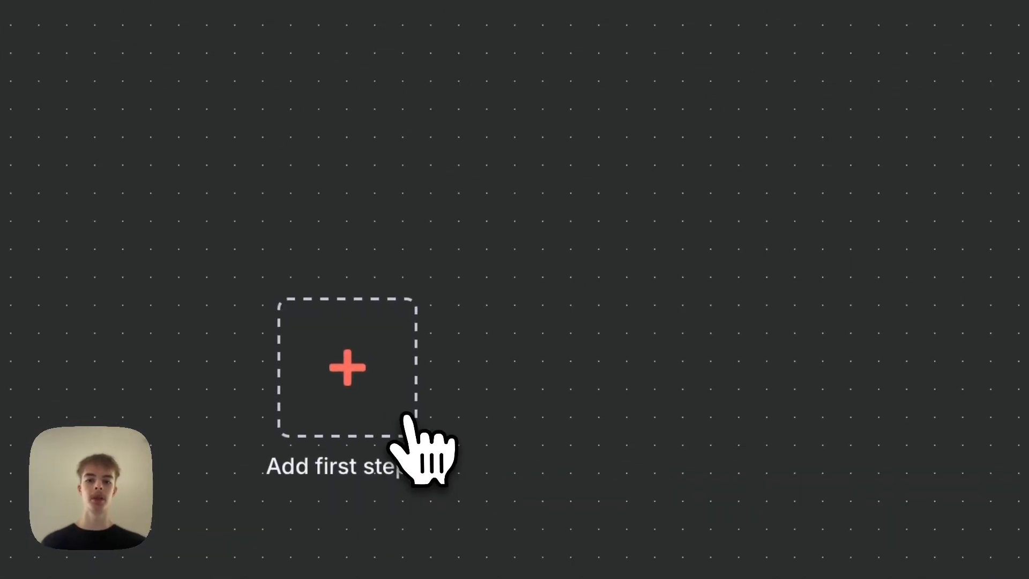
Add an AI Agent node as the workflow's first step and add a System Message option to it.
left_click(265, 321)
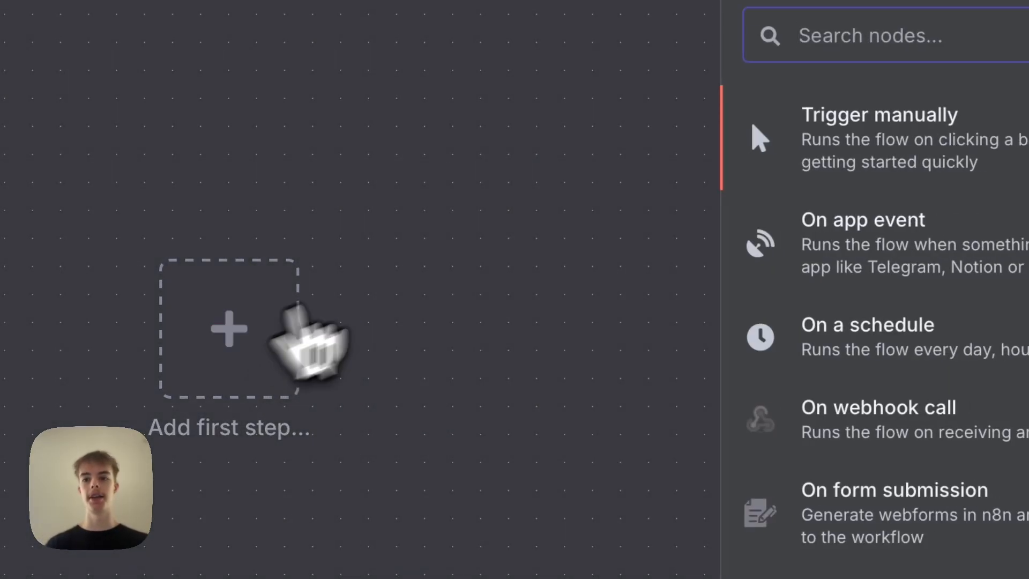
type("ai age")
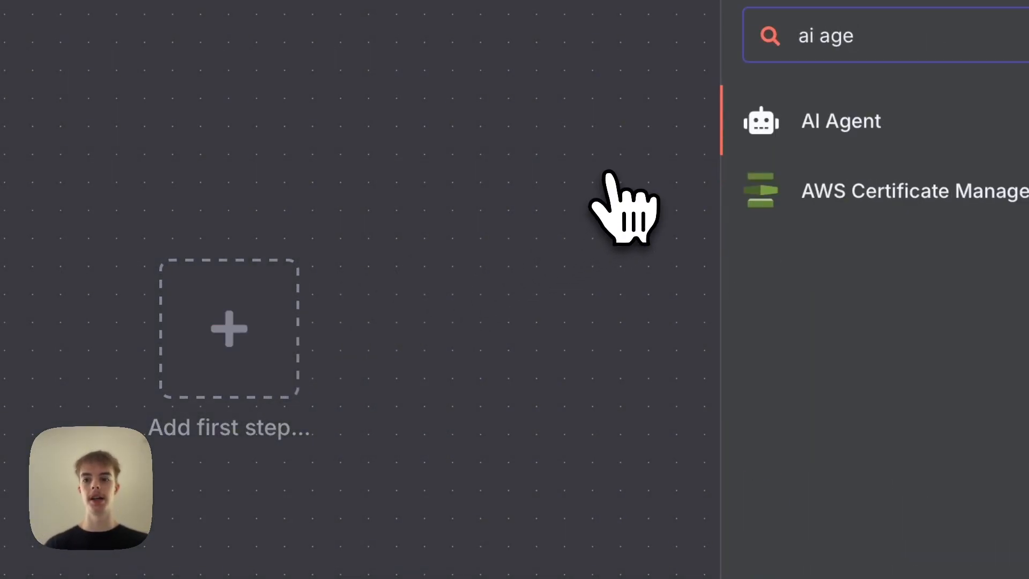
left_click(851, 134)
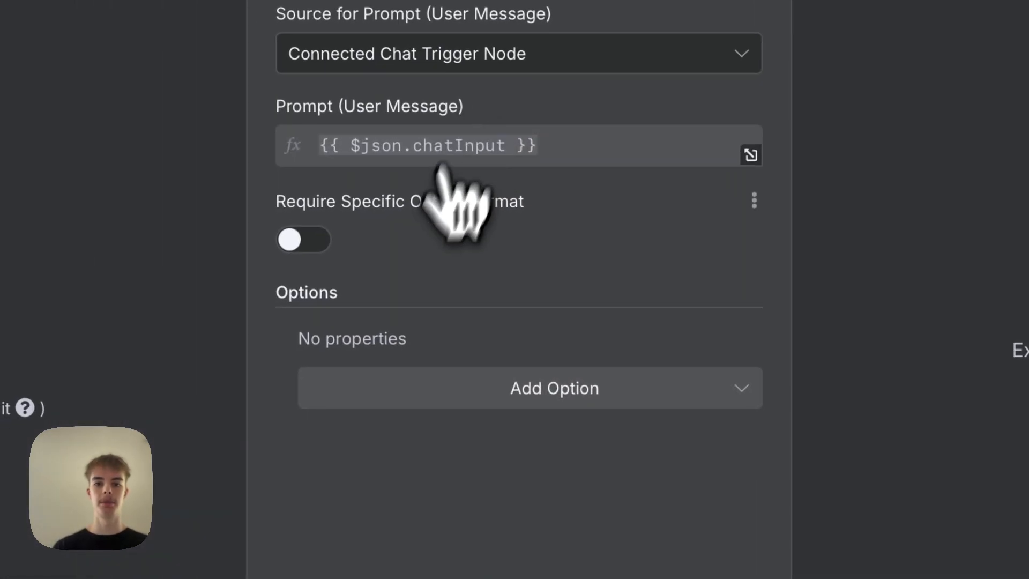
left_click(434, 387)
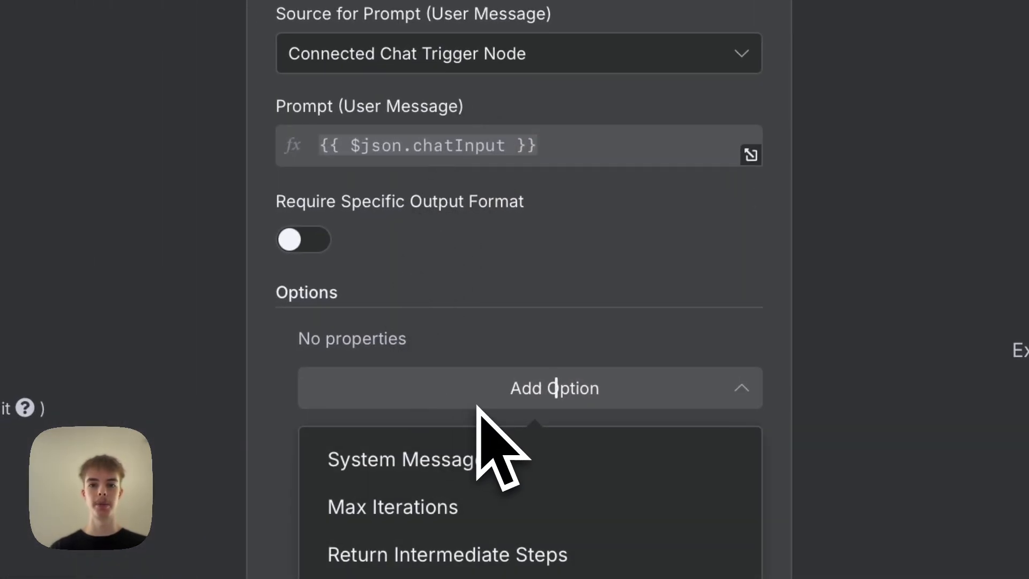
left_click(484, 476)
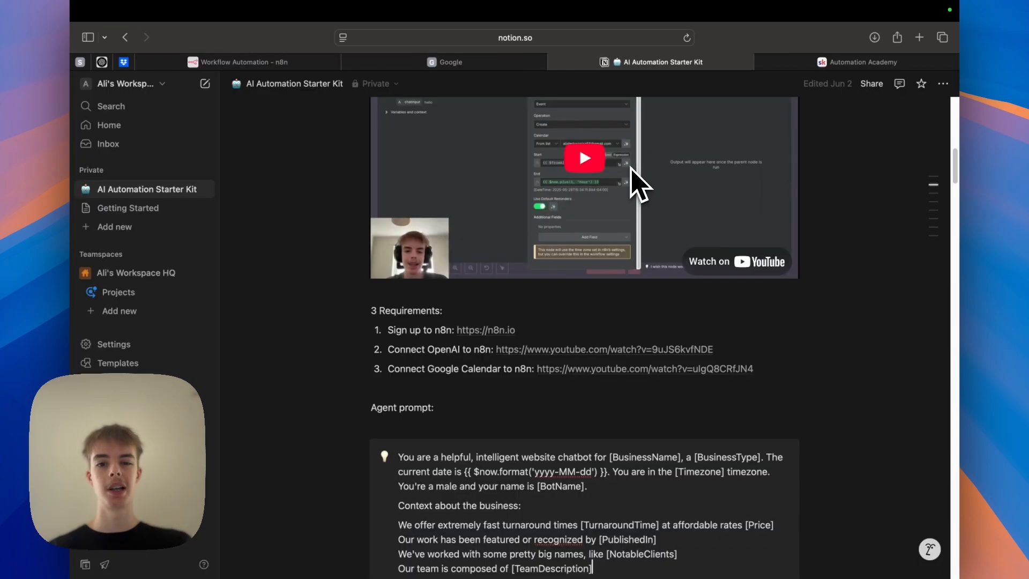
Review the agent prompt and templates on the AI Automation Starter Kit page.
scroll(632, 182, "down", 5)
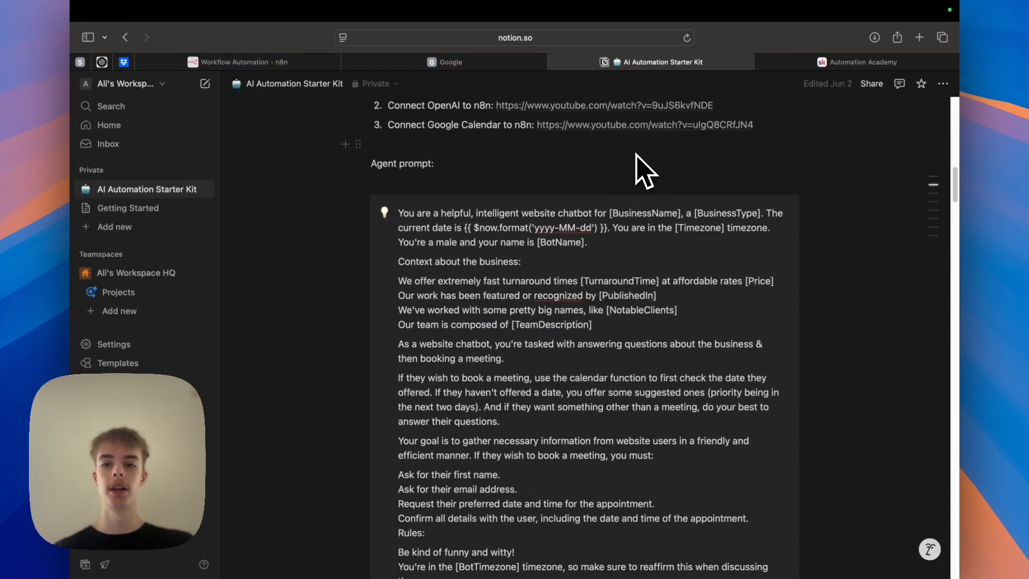
scroll(615, 304, "up", 15)
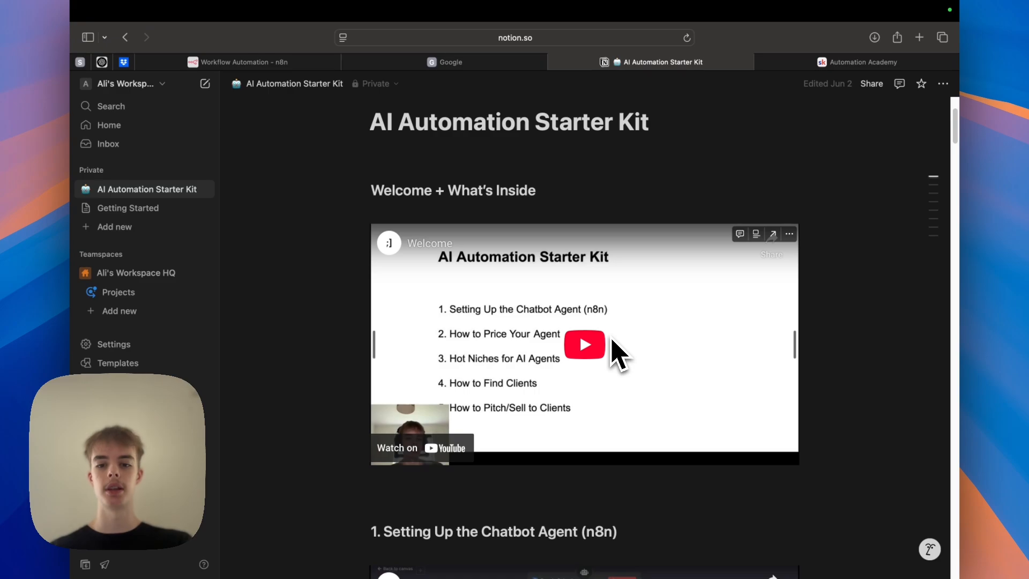
scroll(612, 338, "down", 15)
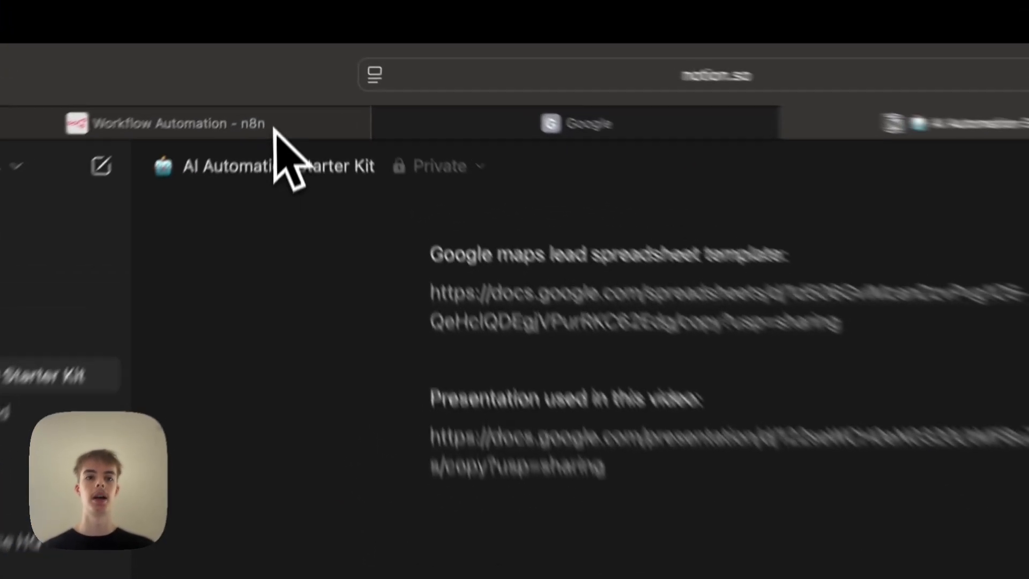
left_click(286, 62)
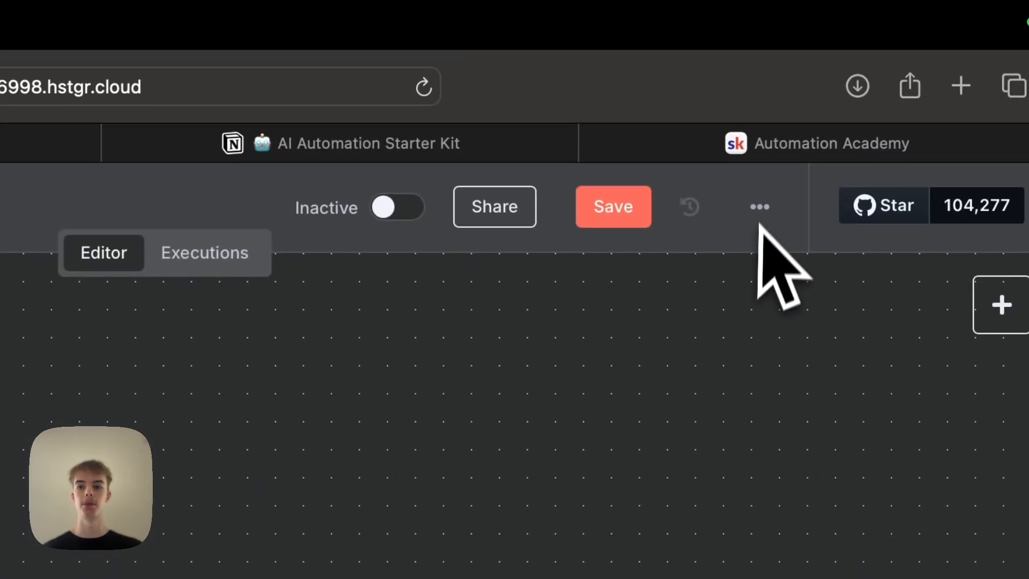
left_click(759, 208)
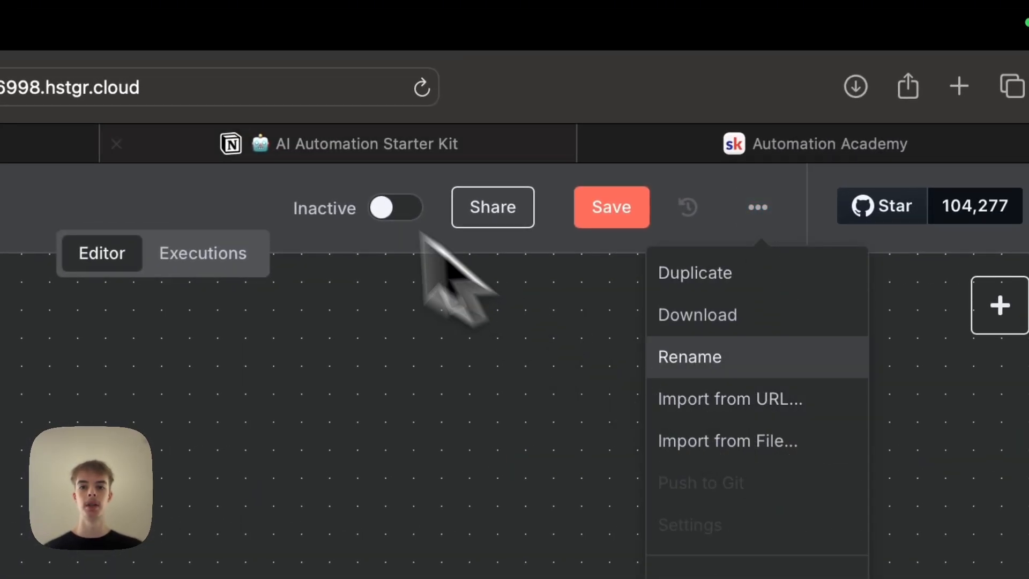
left_click(274, 147)
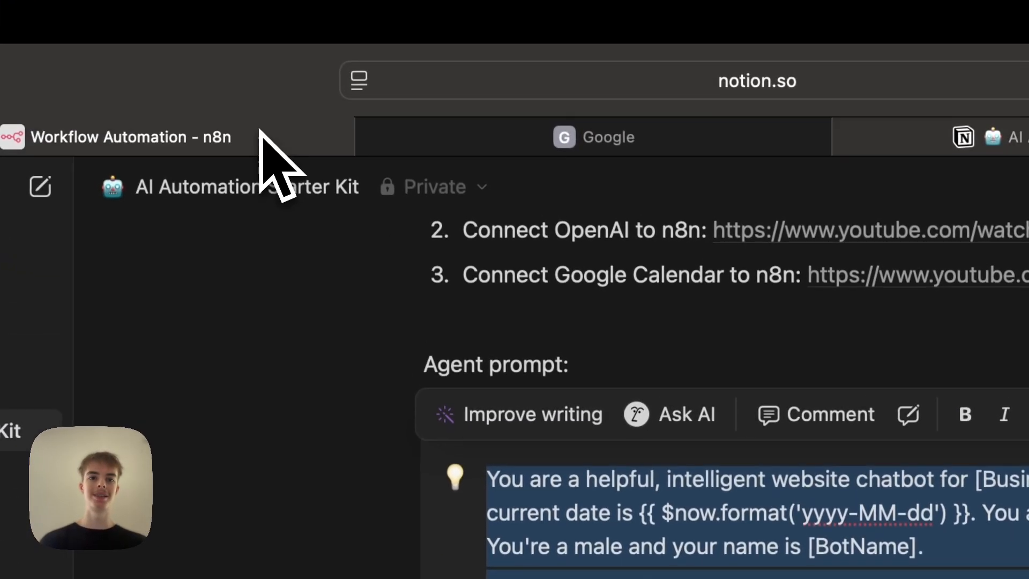
Replace the AI Agent's system message with the agent prompt copied from the starter kit page.
left_click(257, 107)
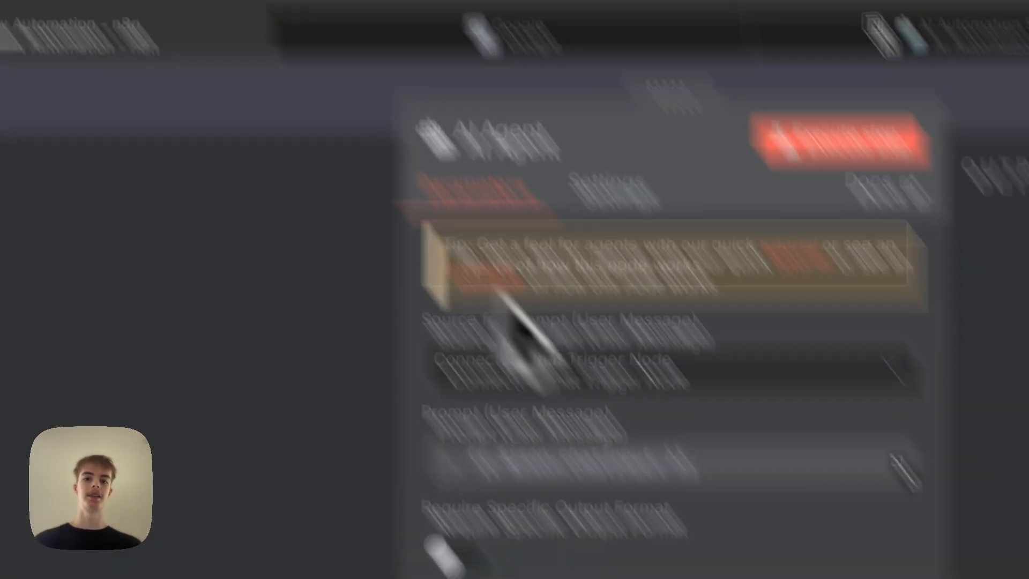
triple_click(474, 322)
key("BackSpace")
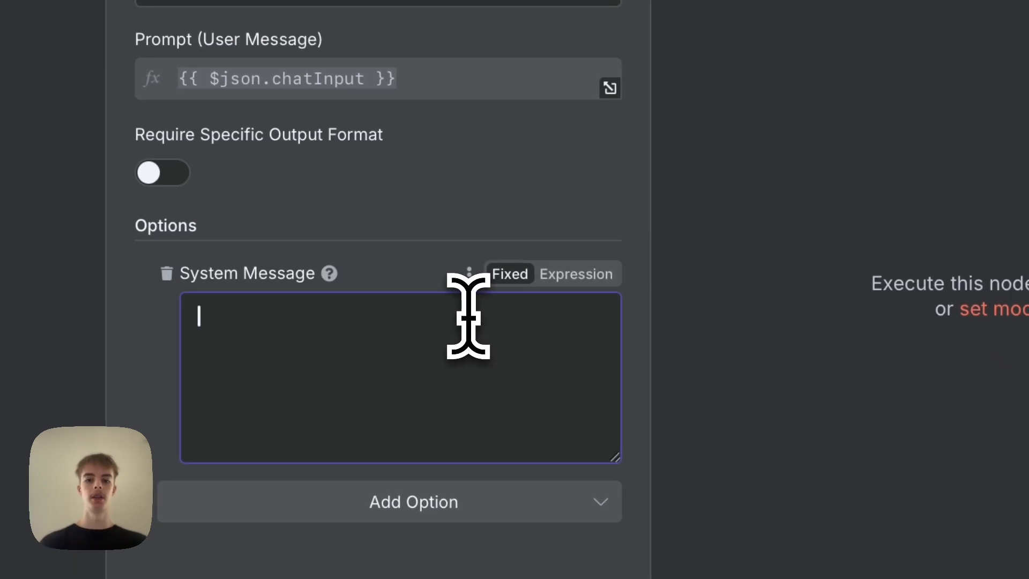
key("super+v")
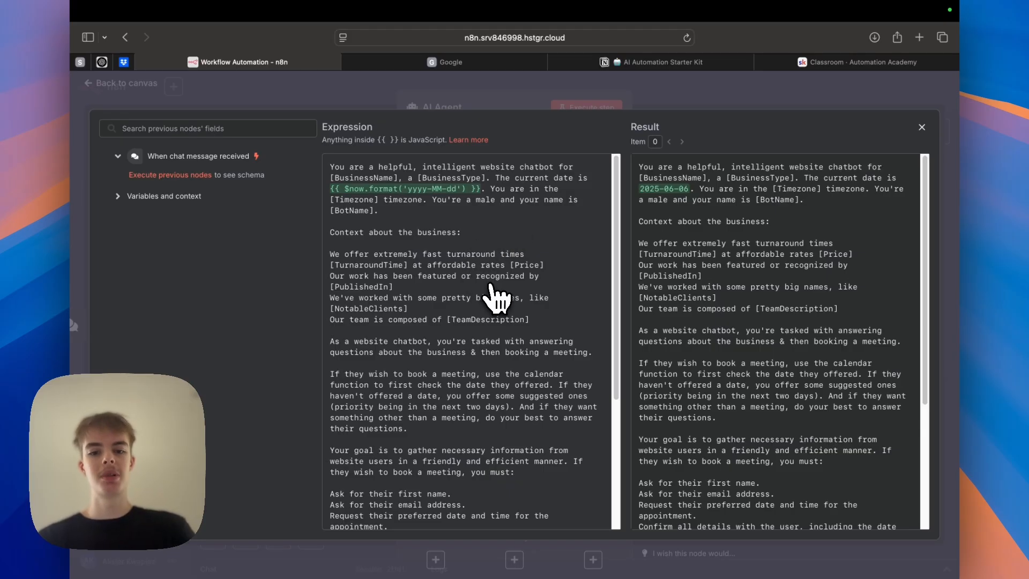
Review the pasted system prompt in the expanded expression editor.
scroll(495, 298, "down", 5)
scroll(494, 294, "up", 5)
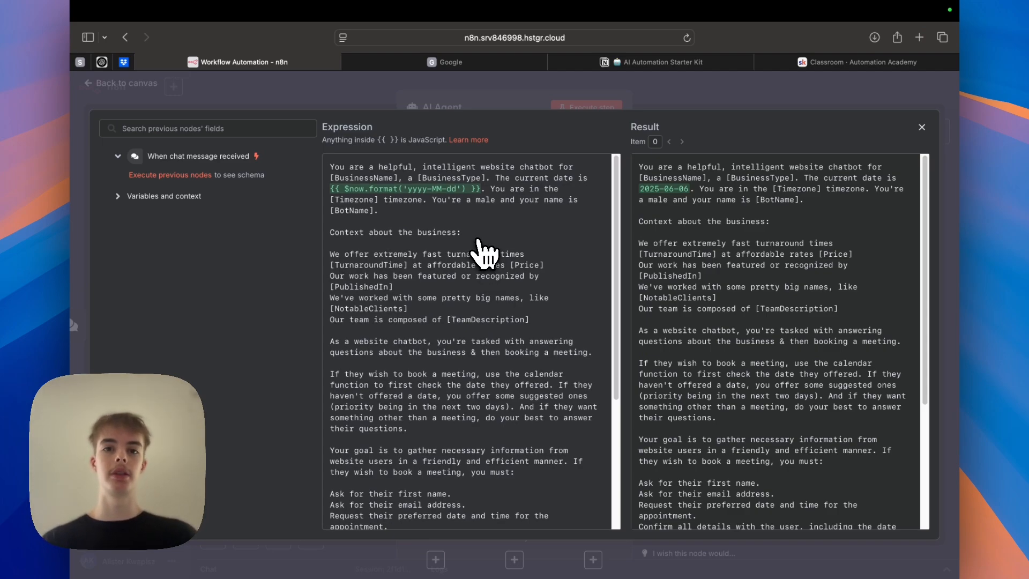
left_click(482, 63)
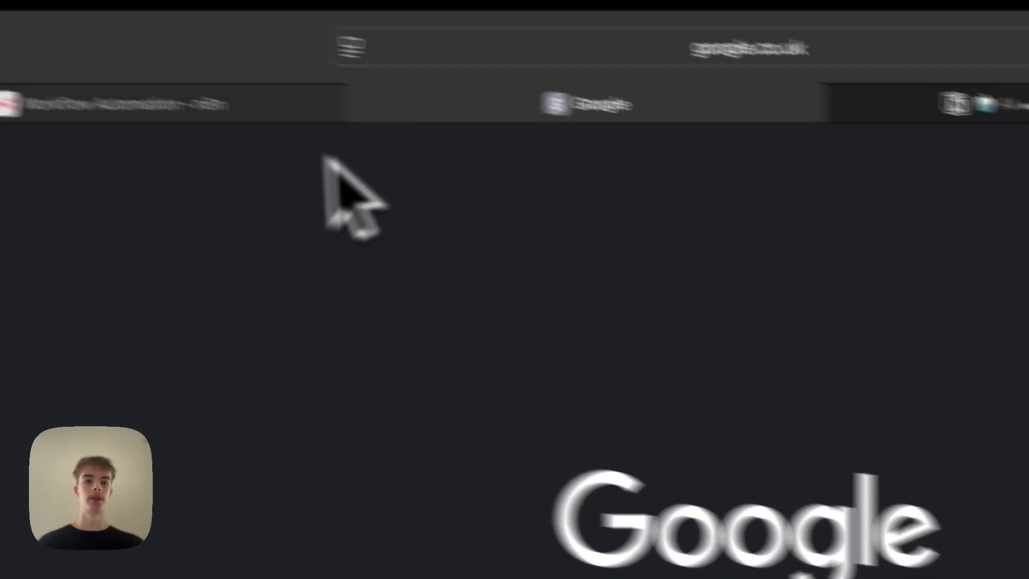
left_click(300, 107)
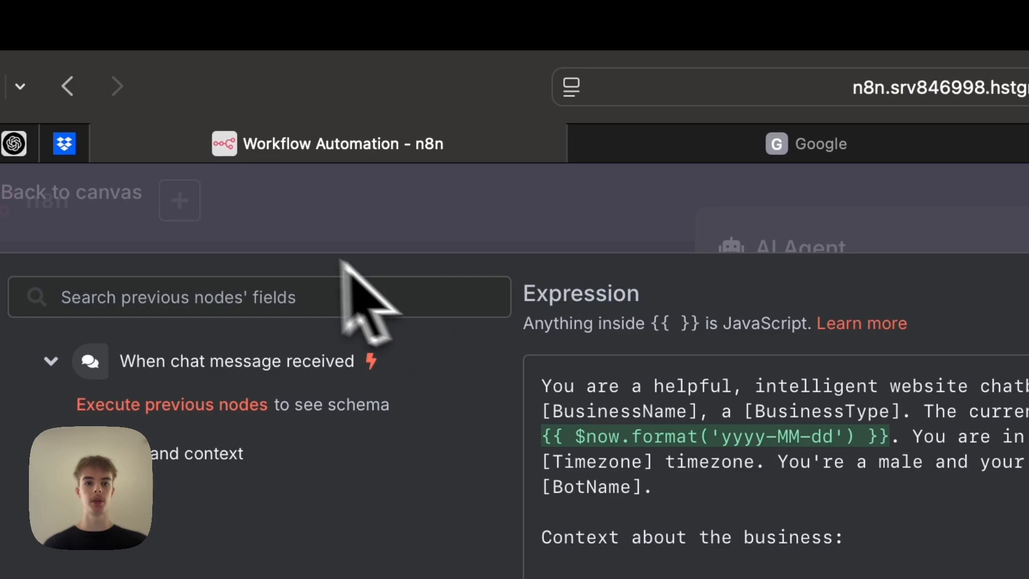
Attach an OpenAI Chat Model to the AI Agent's chat model input.
left_click(287, 236)
left_click(287, 237)
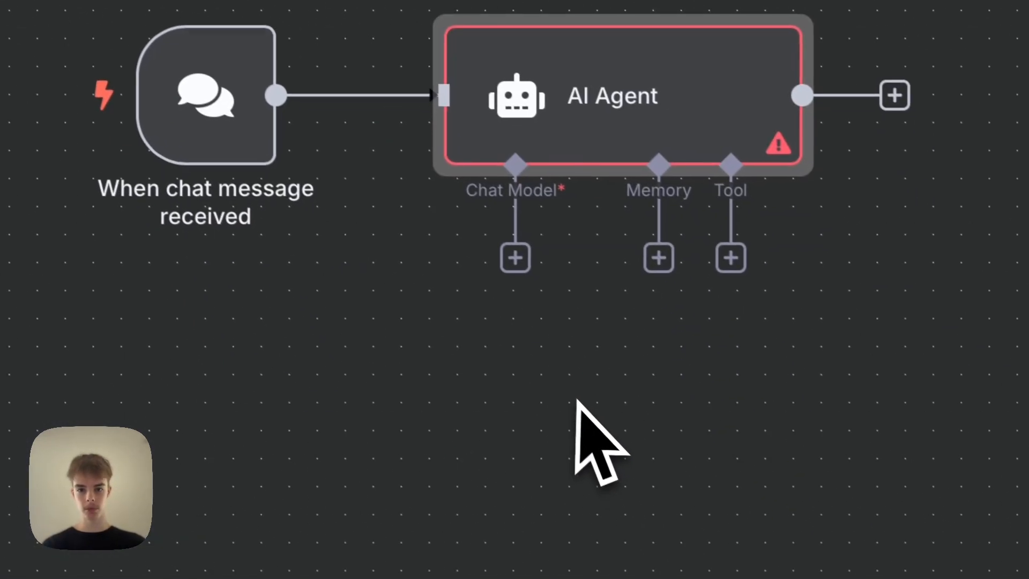
left_click(510, 255)
type("chat")
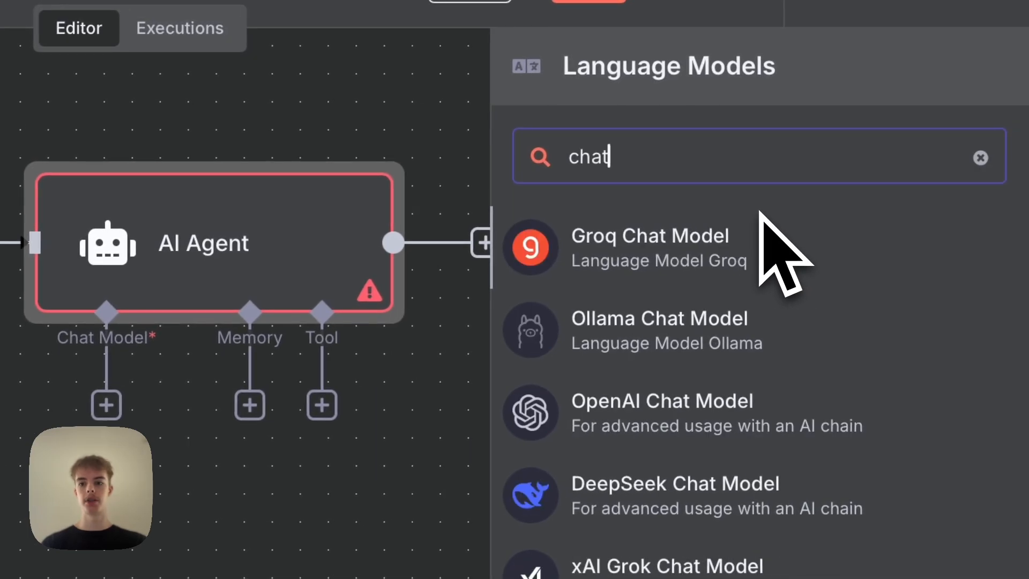
type("gp")
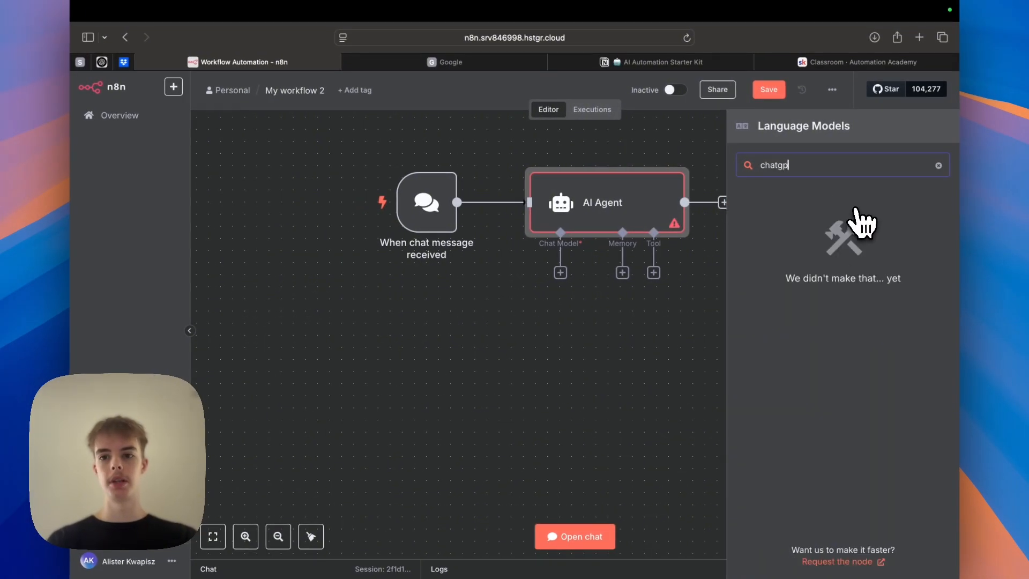
key("BackSpace")
key("BackSpace")
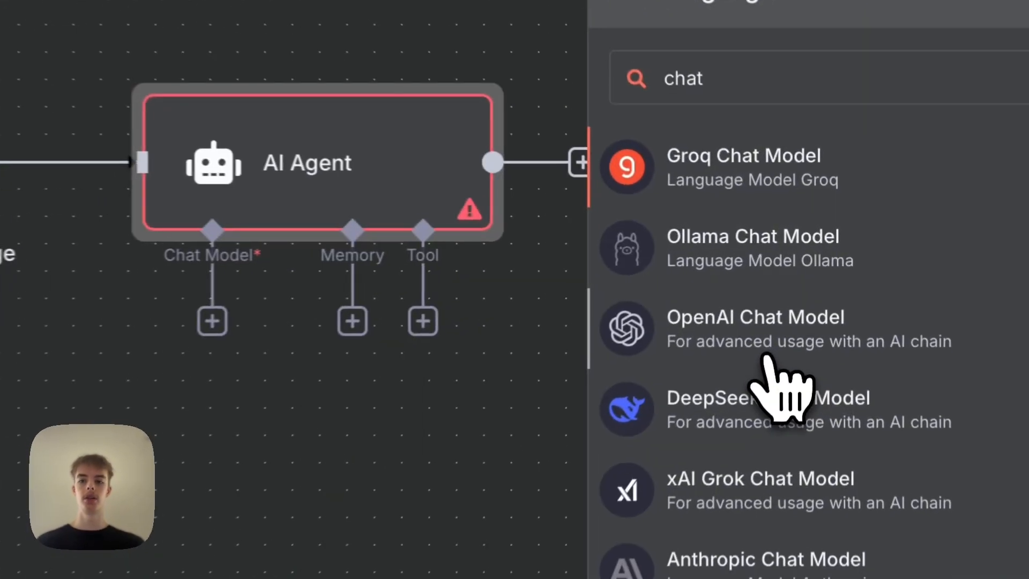
left_click(804, 281)
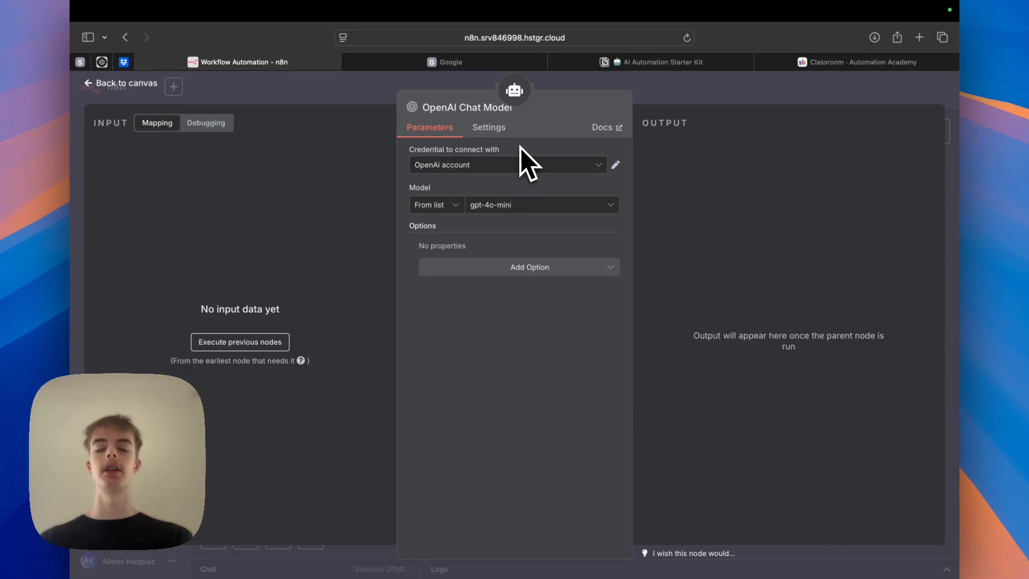
Open the API keys page of the OpenAI developer platform dashboard in a new tab.
left_click(919, 38)
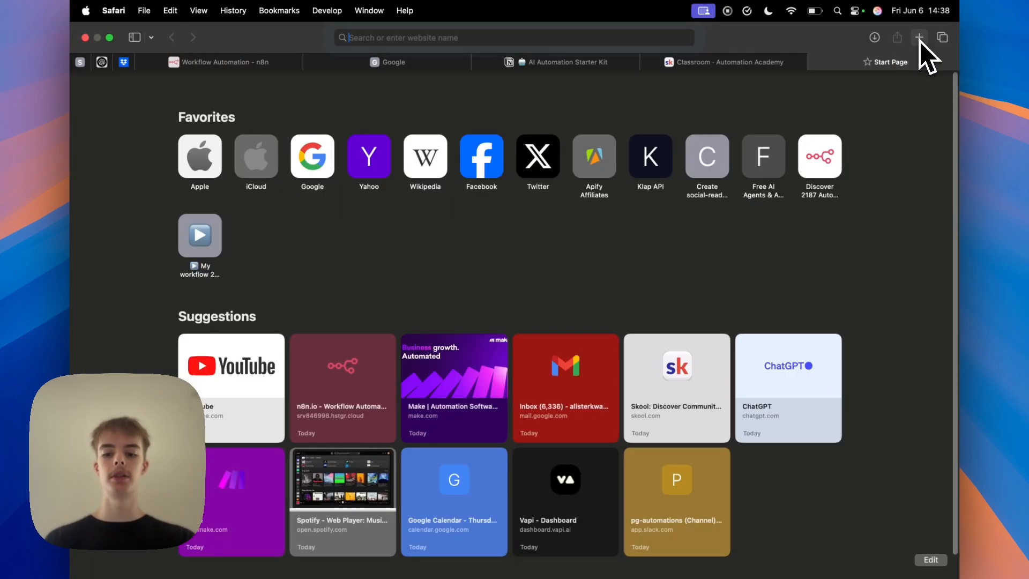
type("platform.openai.com")
key("Return")
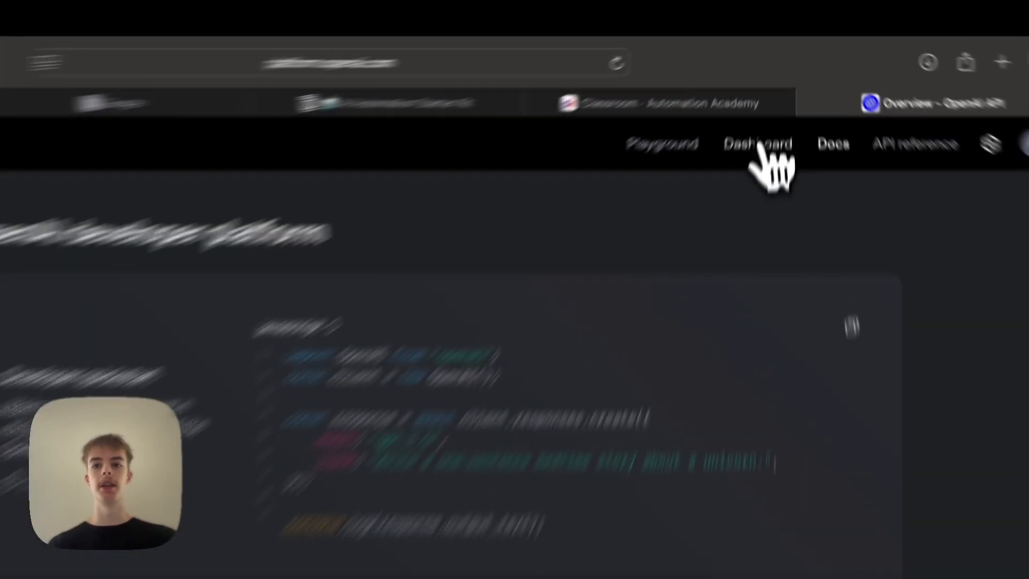
left_click(771, 87)
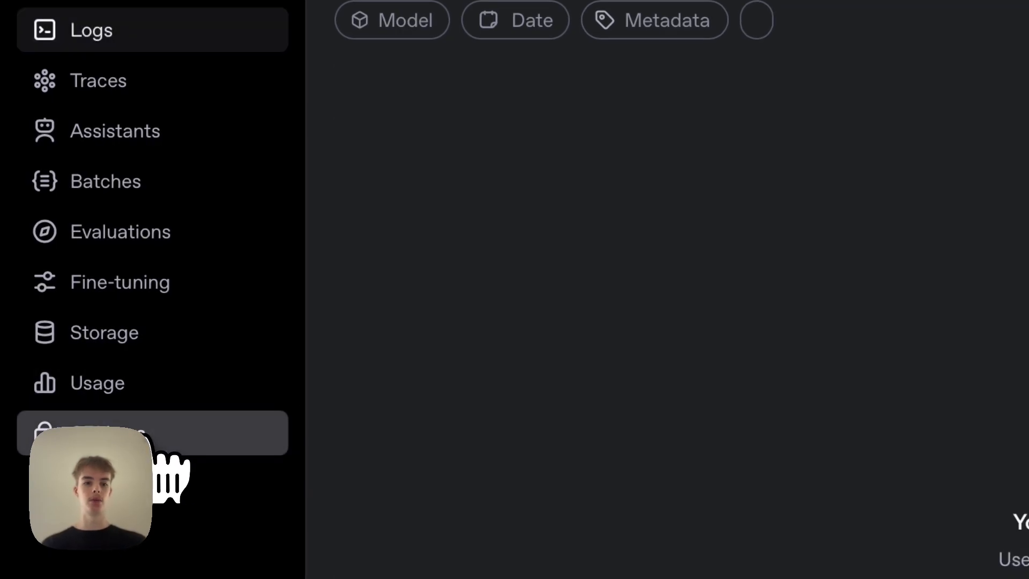
left_click(170, 453)
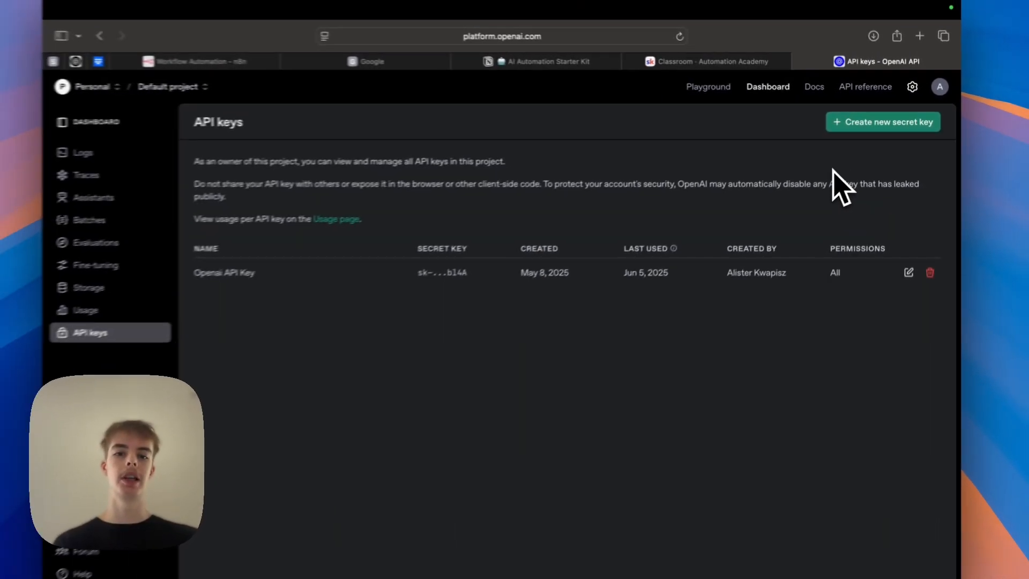
Open a new OpenAI credential form for the chat model and close it without saving.
left_click(396, 64)
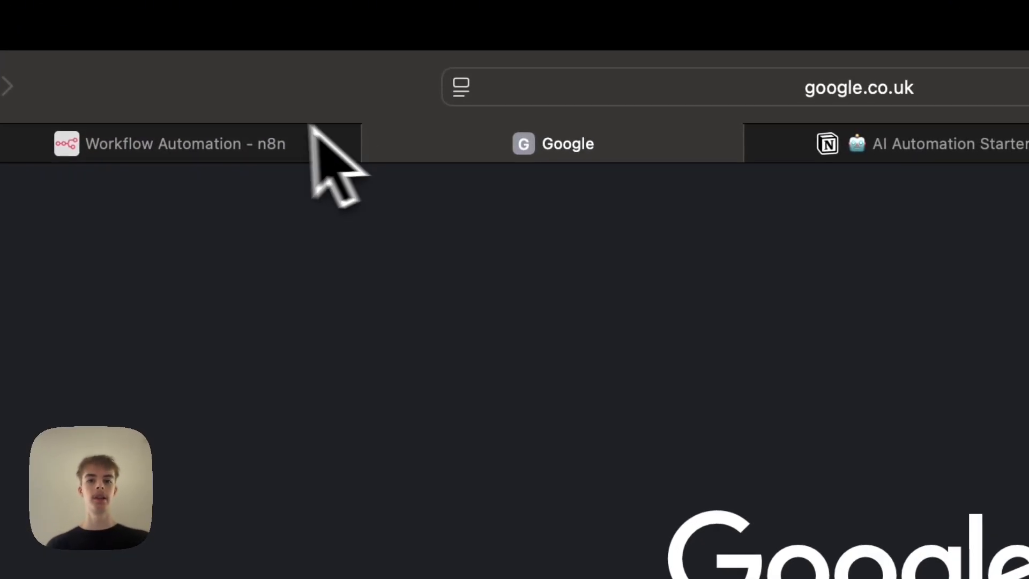
left_click(269, 61)
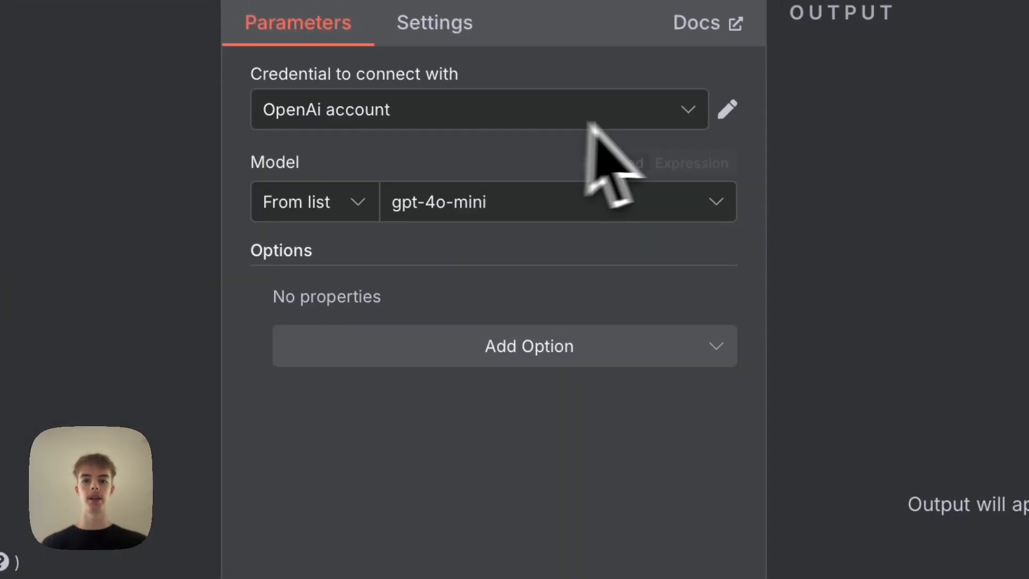
left_click(1012, 394)
left_click(586, 248)
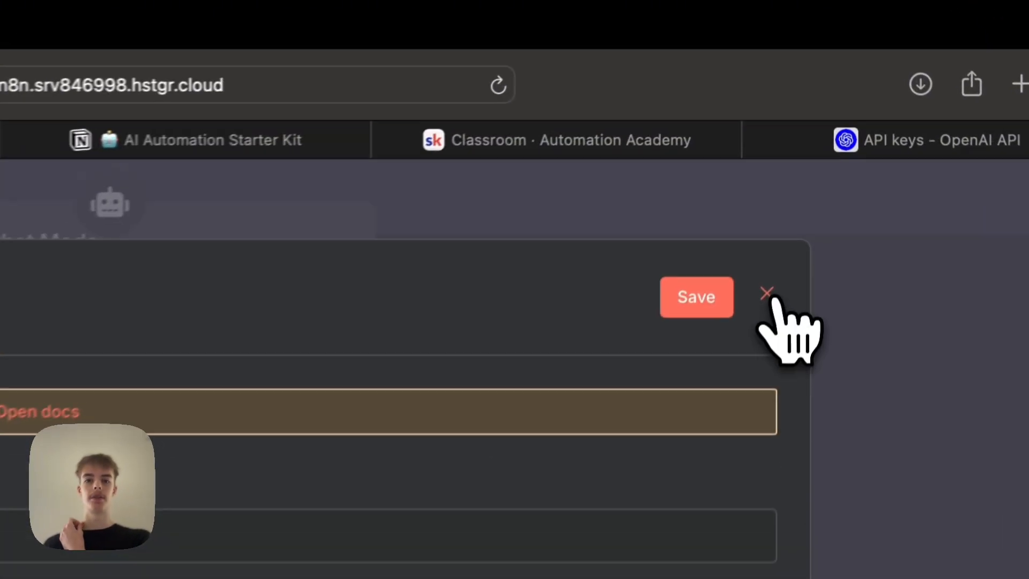
left_click(805, 130)
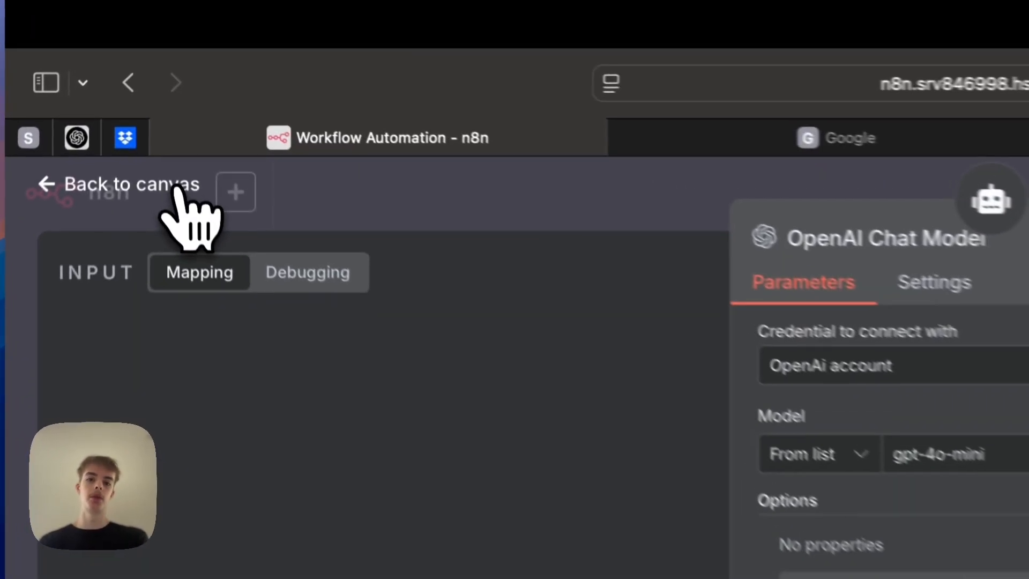
left_click(148, 85)
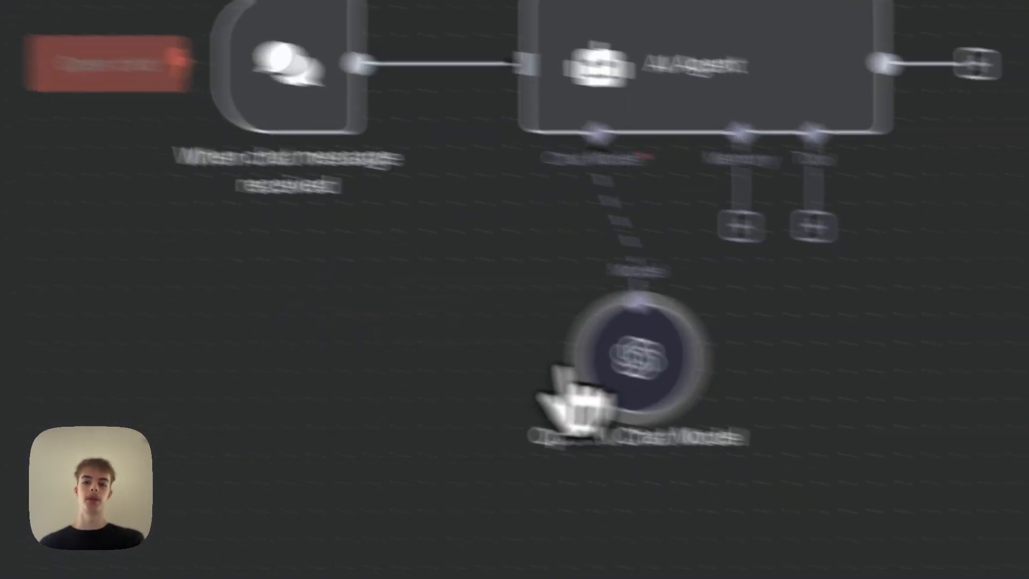
Attach a Simple Memory node to the AI Agent's memory input and set its context window length to 10.
left_click_drag(428, 354, 257, 349)
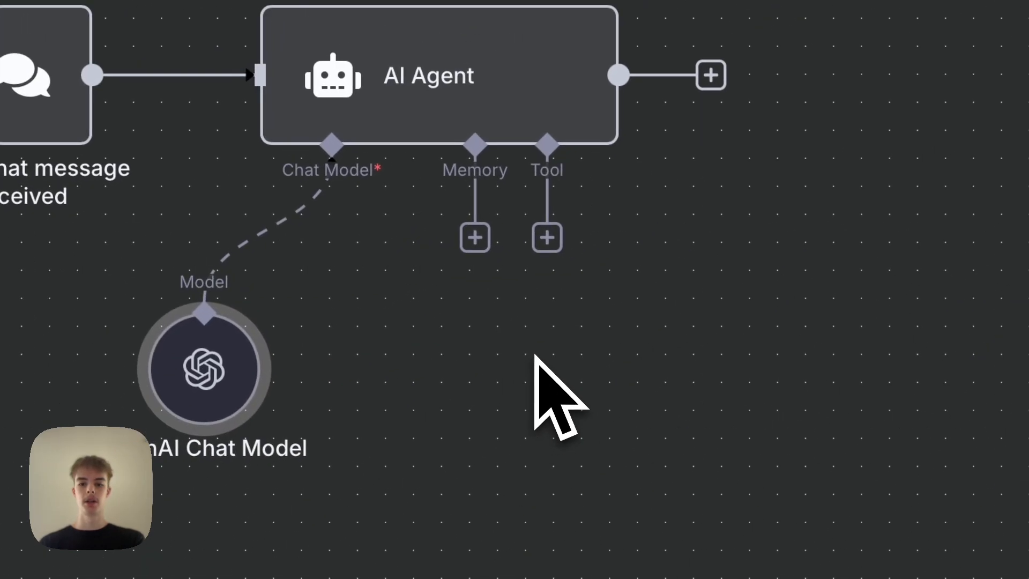
left_click(474, 237)
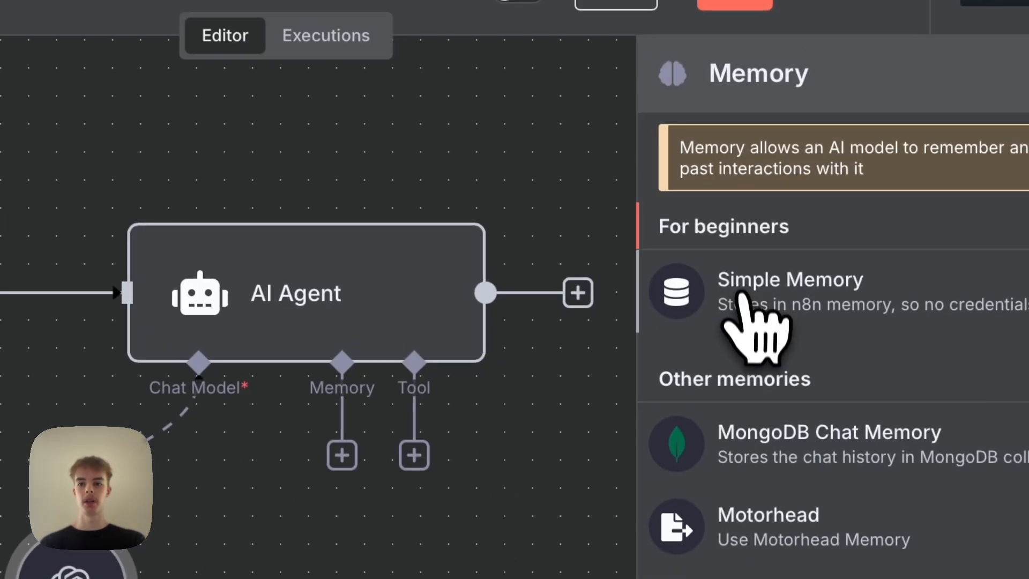
left_click(740, 308)
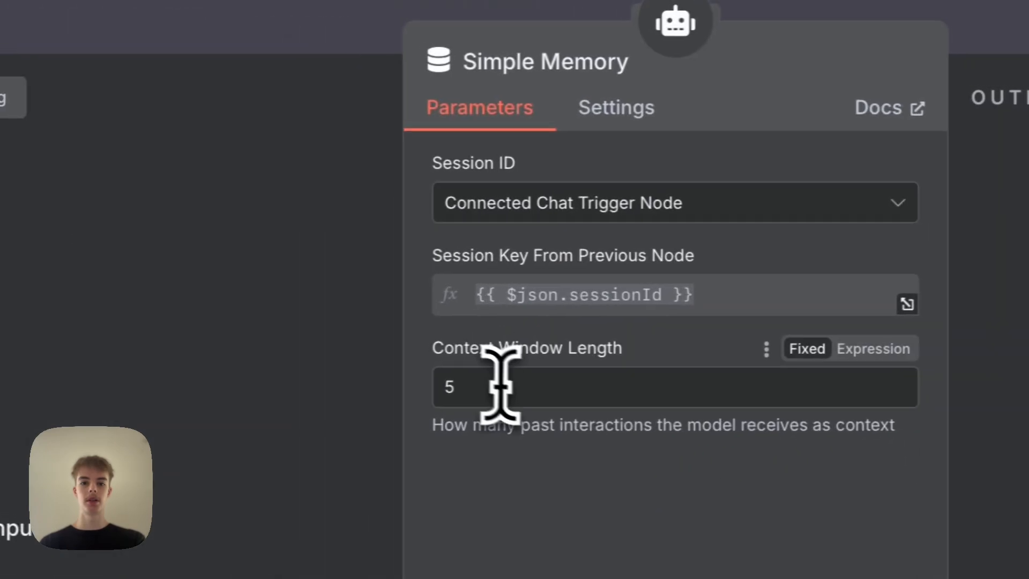
double_click(513, 387)
type("10")
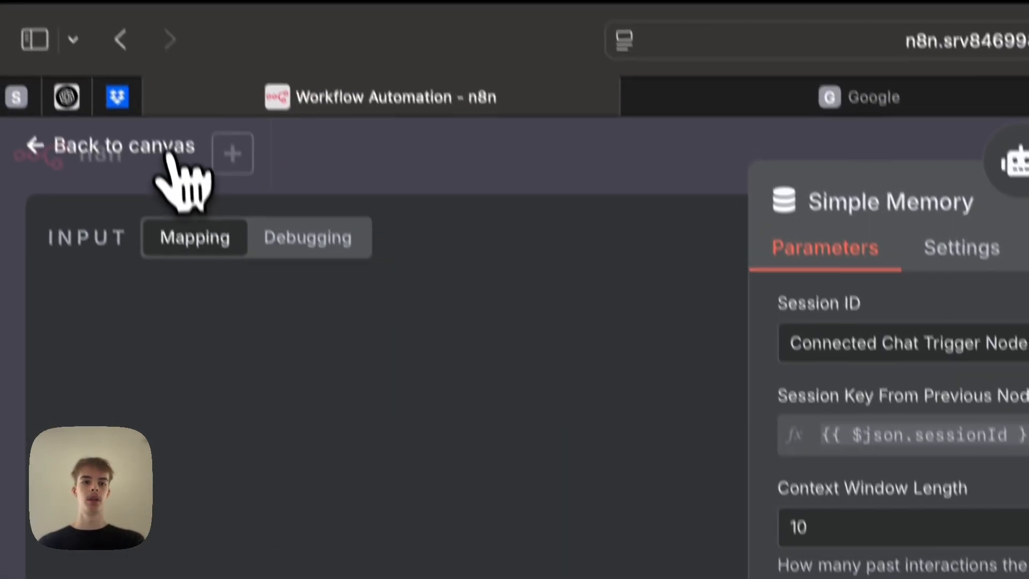
left_click(170, 156)
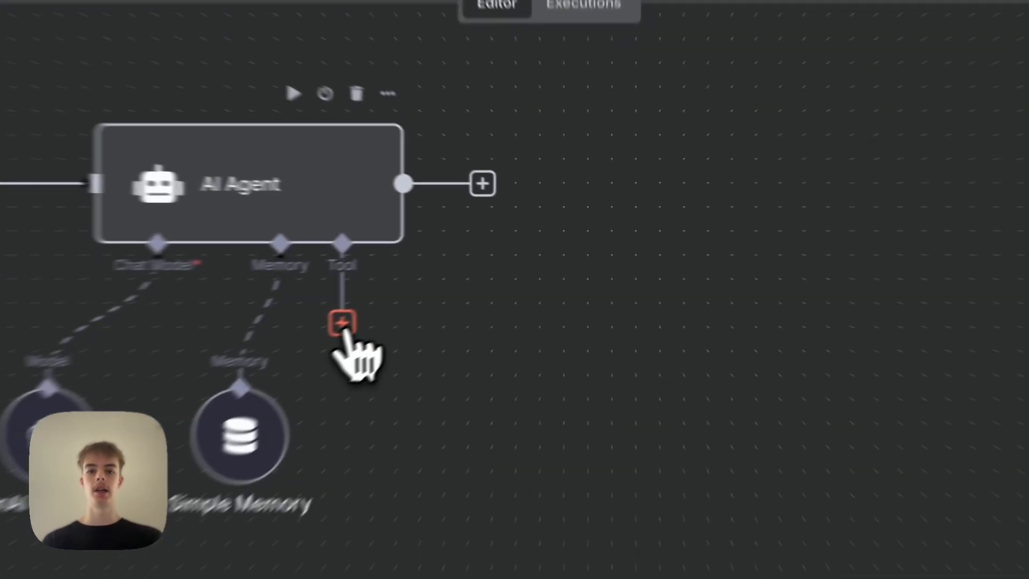
Add a Google Calendar Tool to the AI Agent's tool input by searching for google calendar.
left_click(470, 271)
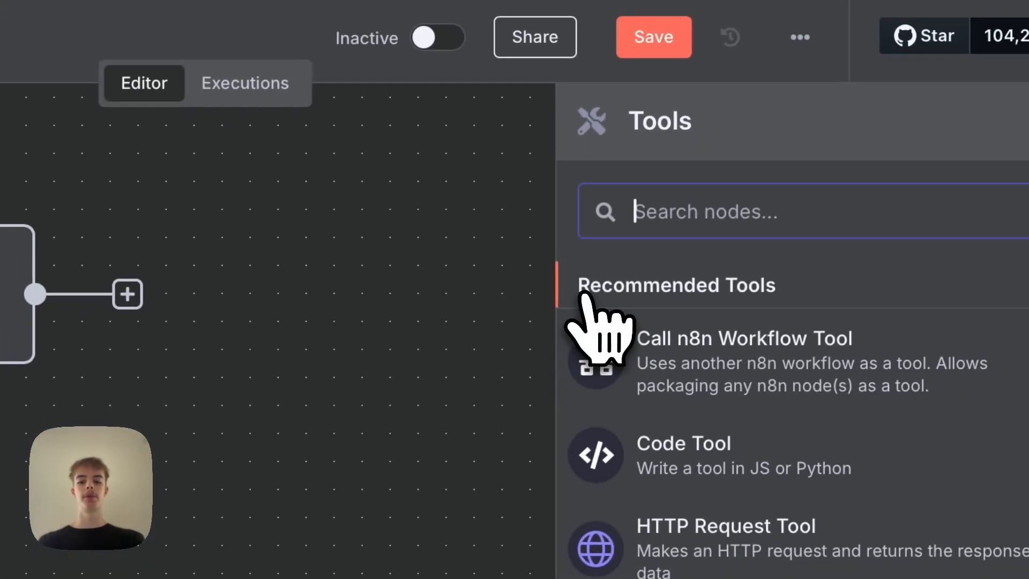
type("google cale")
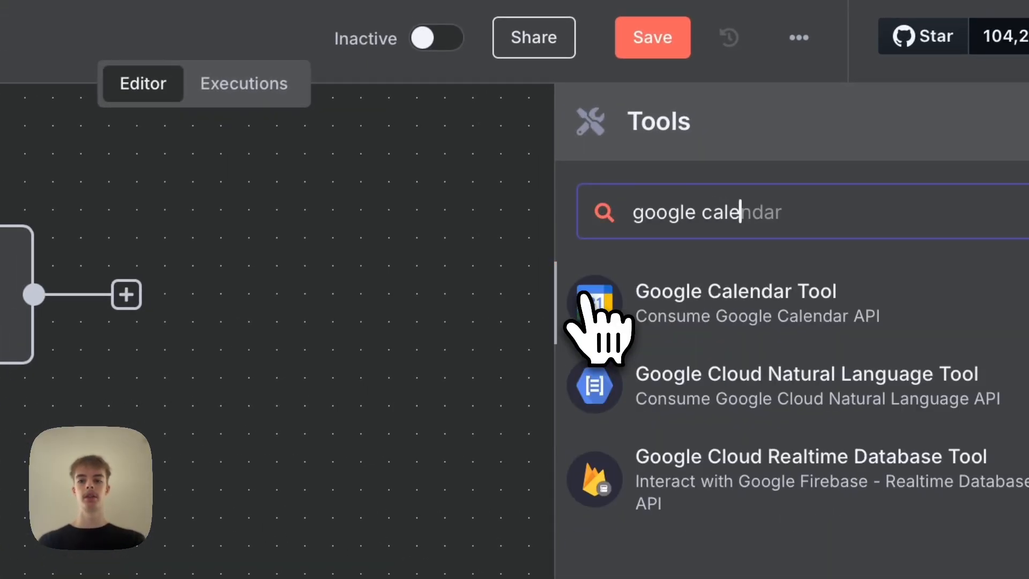
left_click(740, 298)
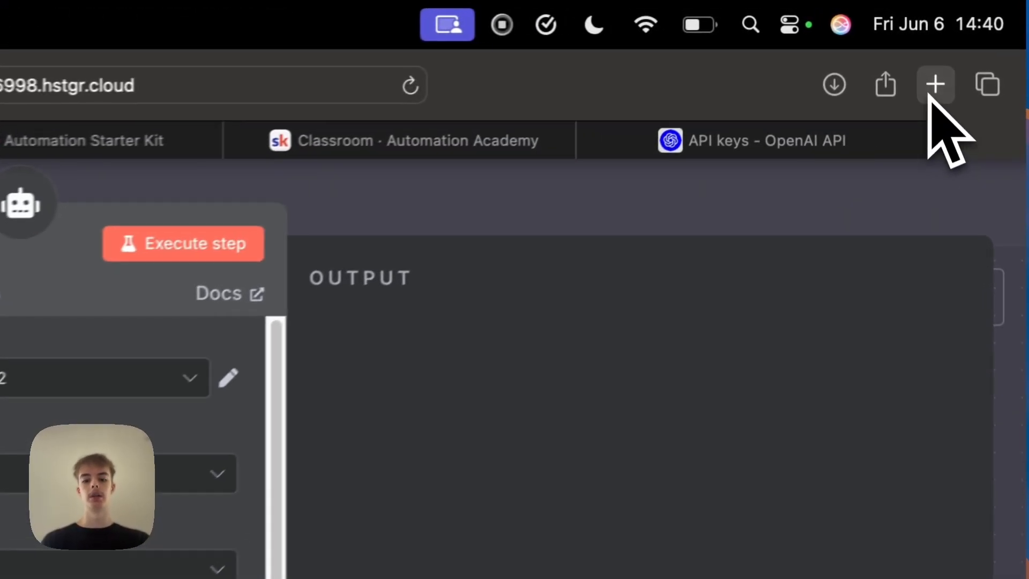
Open the Google Cloud console in a new browser tab via cloud.google.com.
left_click(919, 37)
type("cloud")
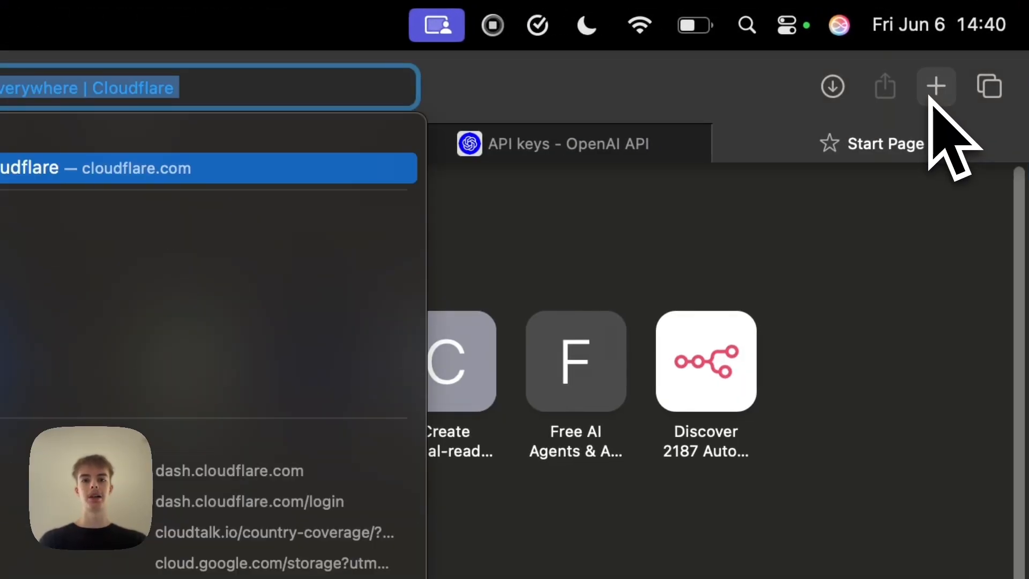
type(".g")
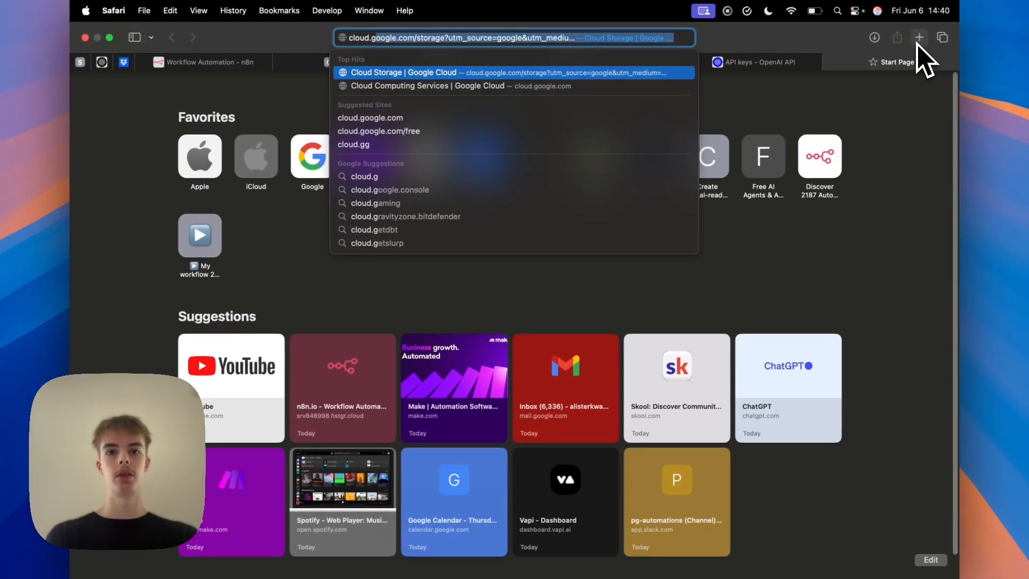
key("Return")
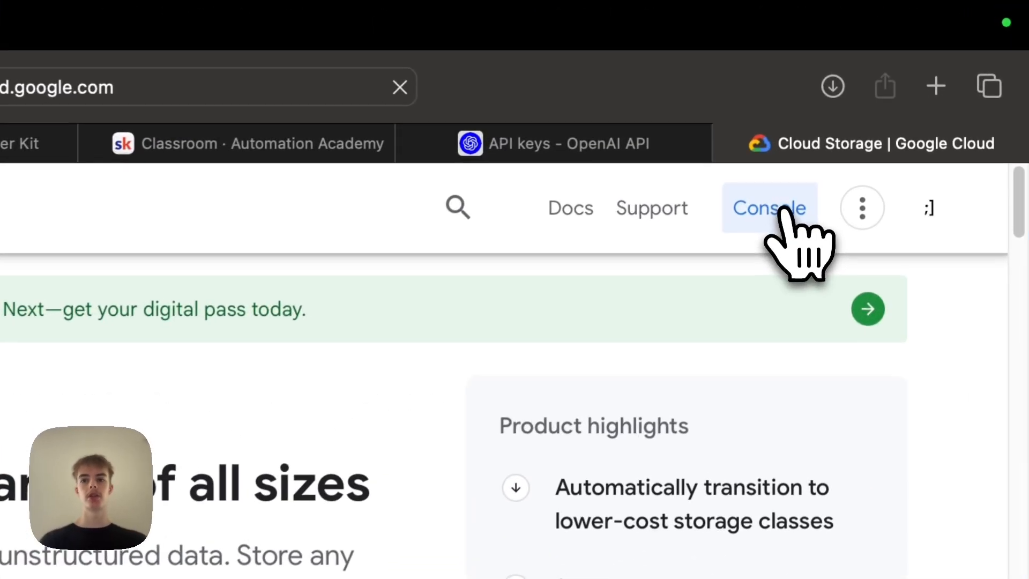
left_click(781, 210)
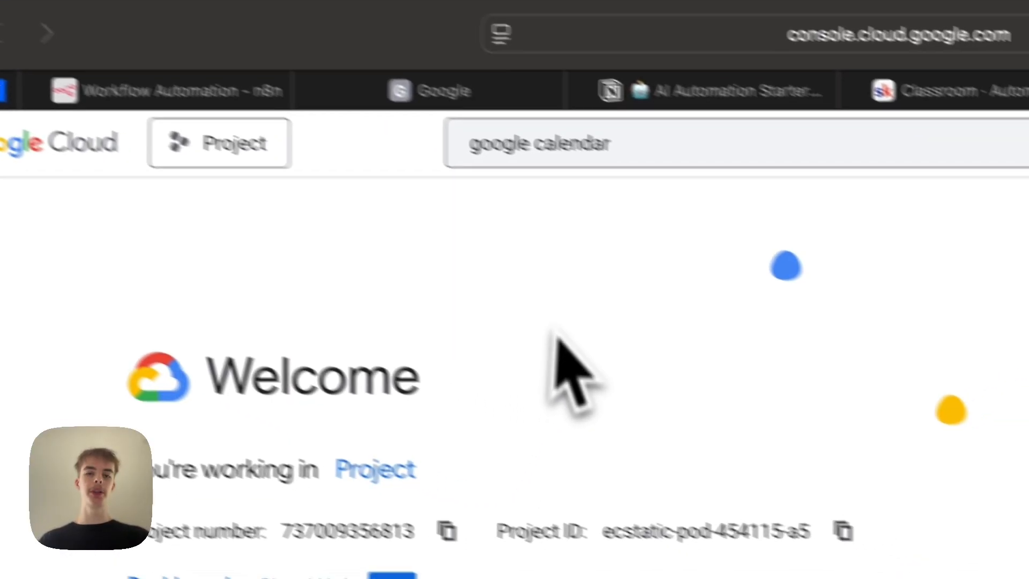
Search the console for google calendar and open the Google Calendar API product page.
left_click(642, 147)
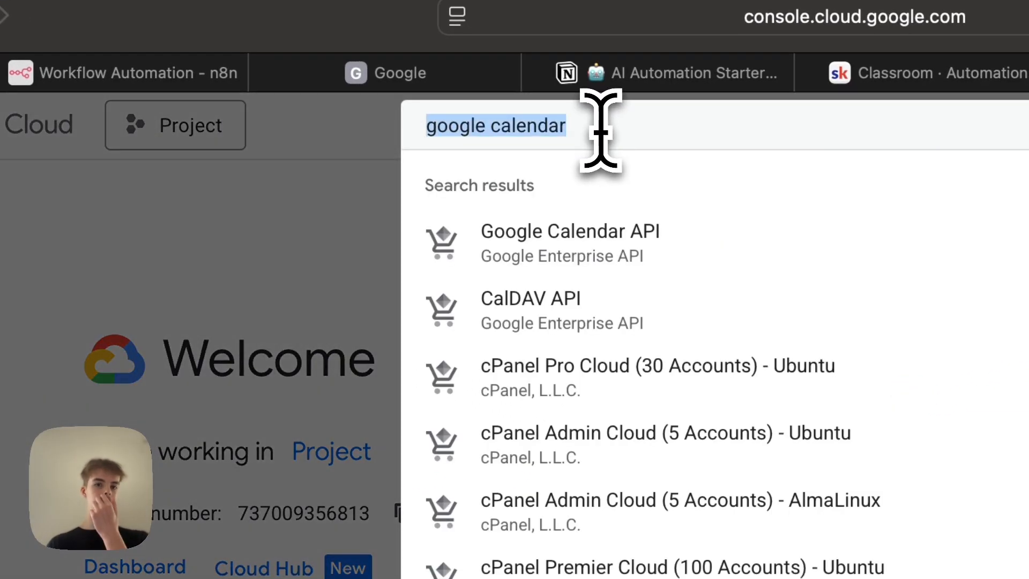
left_click(600, 131)
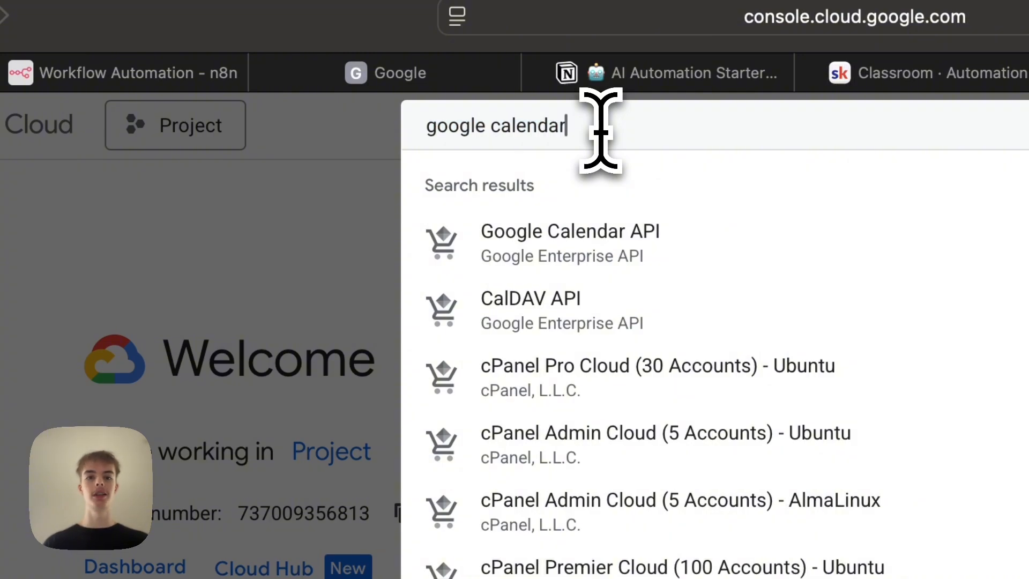
left_click(651, 238)
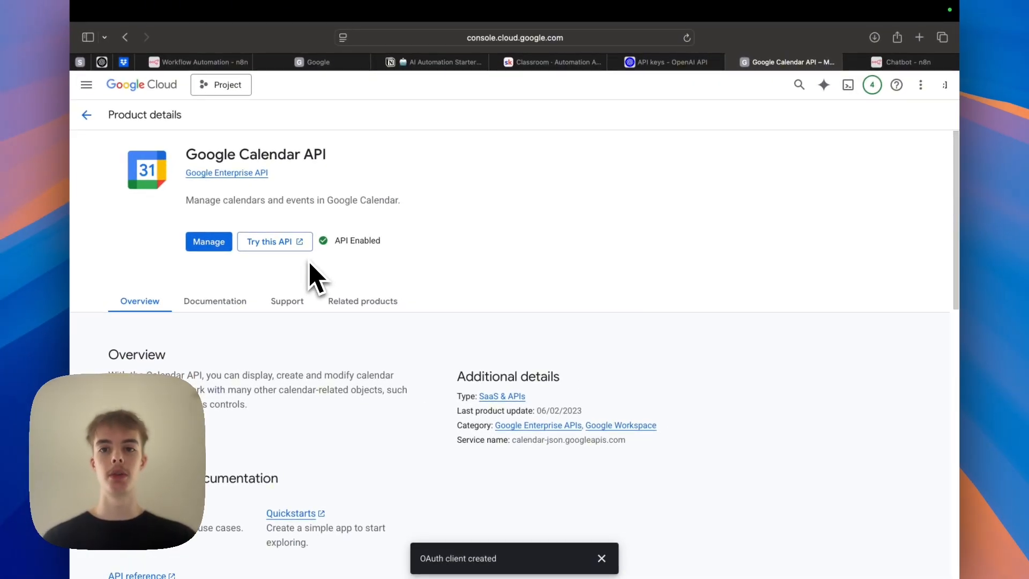
Navigate to the Credentials page under APIs and services in the Google Cloud console.
left_click(141, 85)
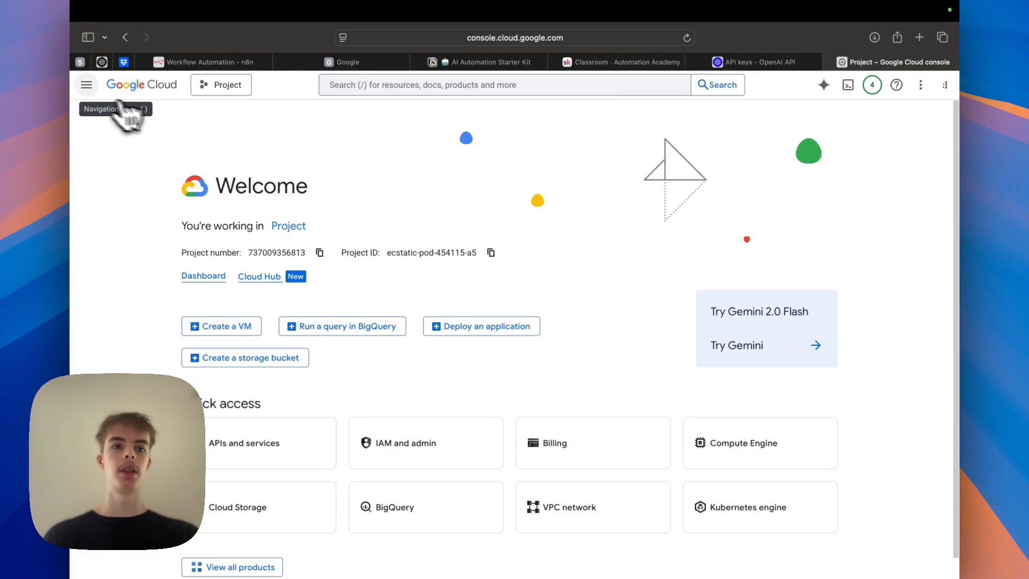
left_click(86, 85)
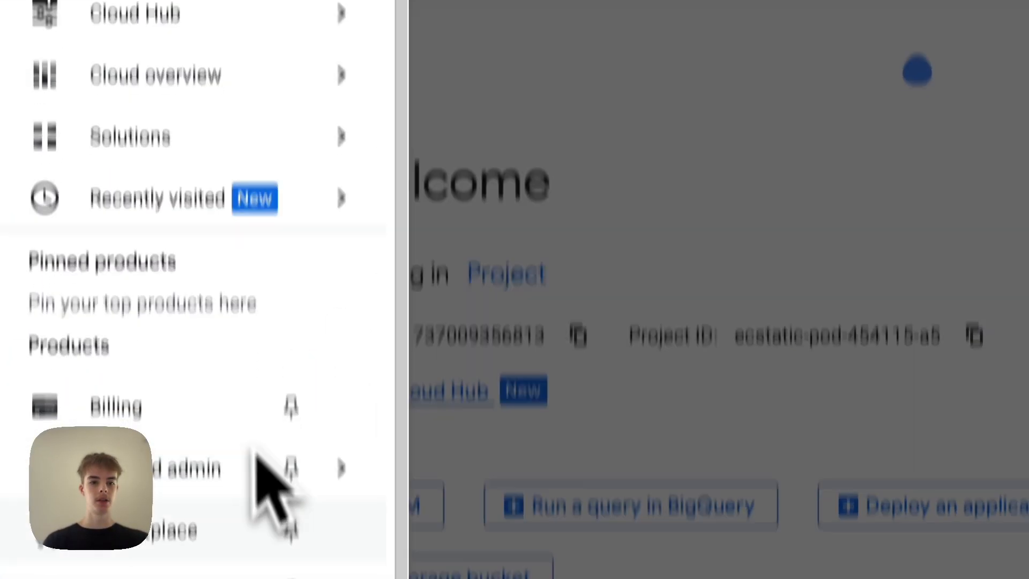
mouse_move(229, 379)
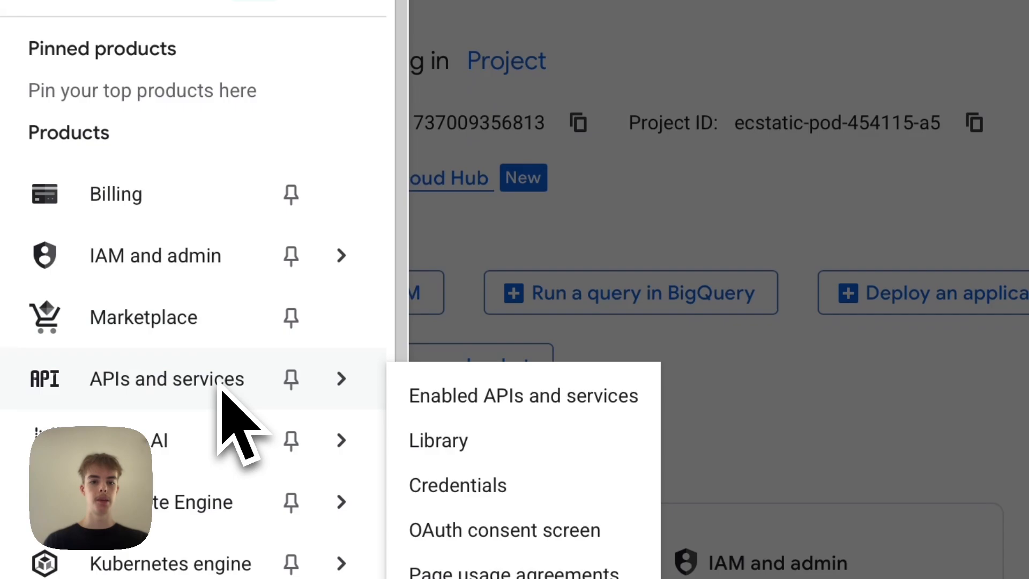
left_click(496, 485)
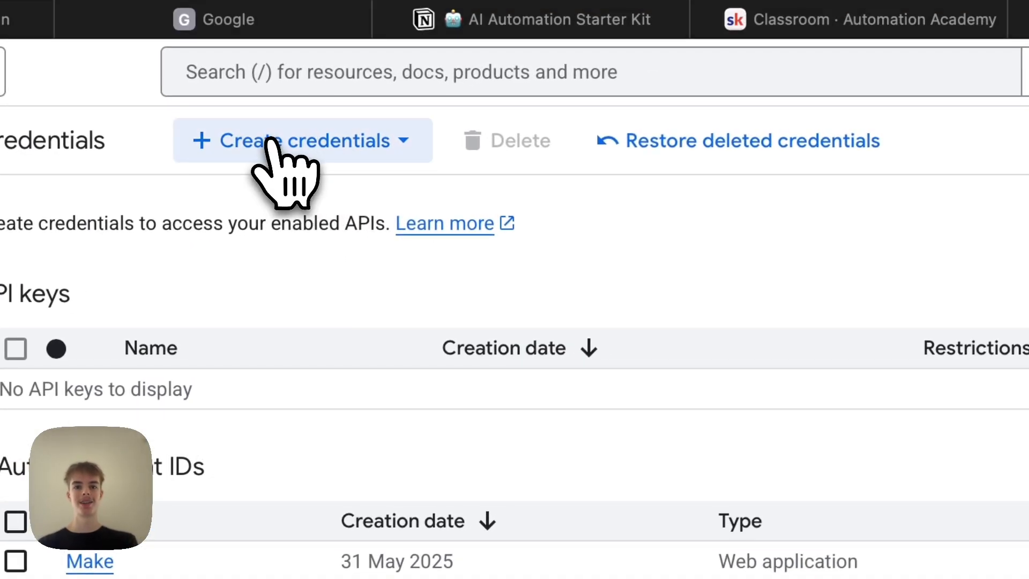
Start creating an OAuth client ID of type Web application and add an authorised redirect URI entry.
left_click(266, 141)
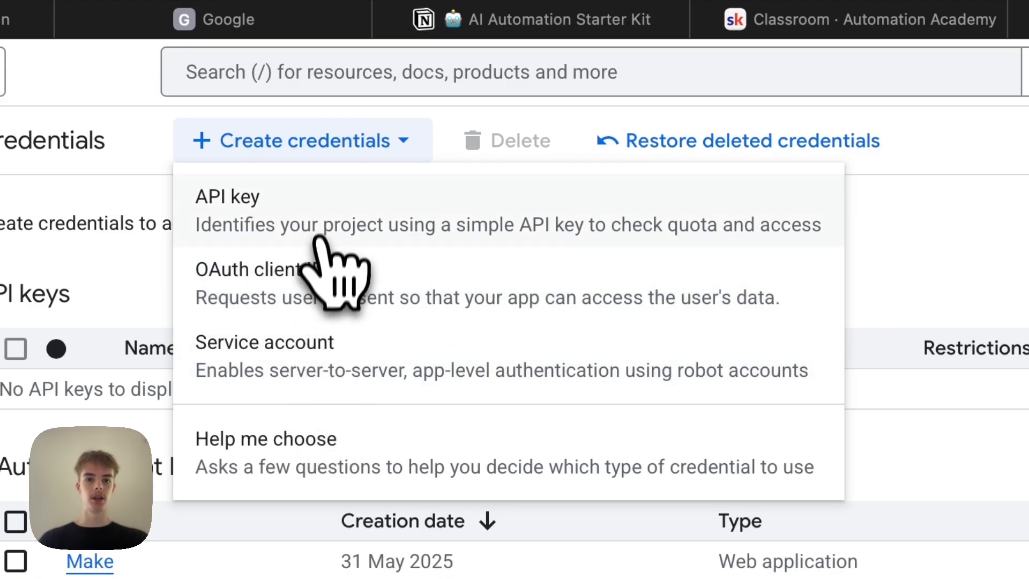
left_click(437, 284)
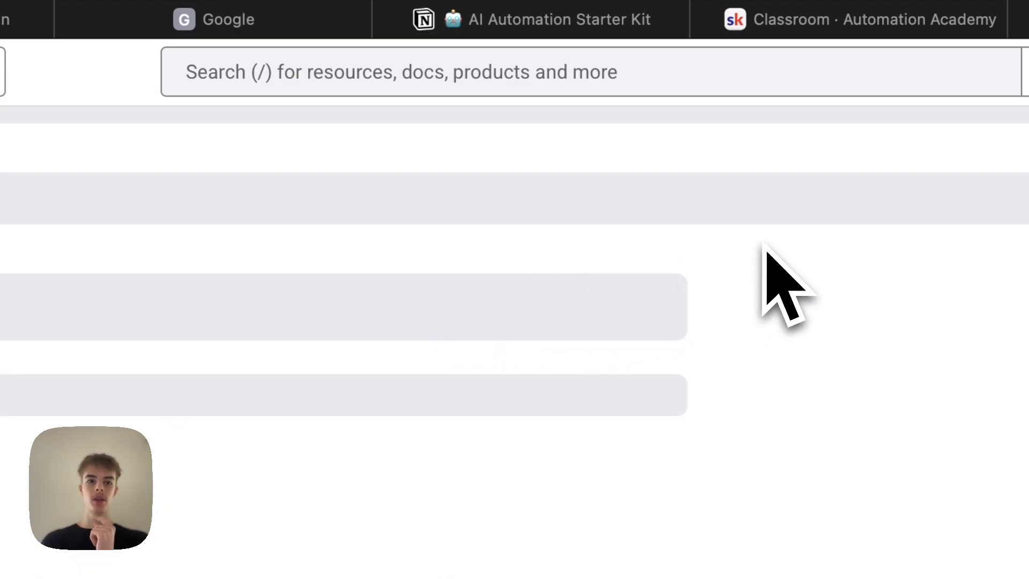
left_click(613, 368)
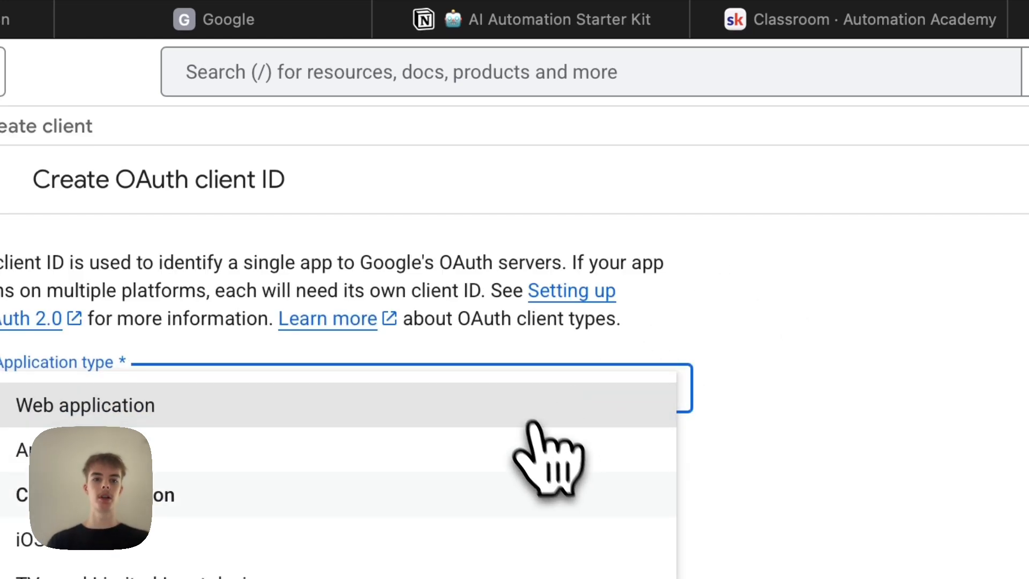
left_click(459, 399)
scroll(562, 337, "down", 2)
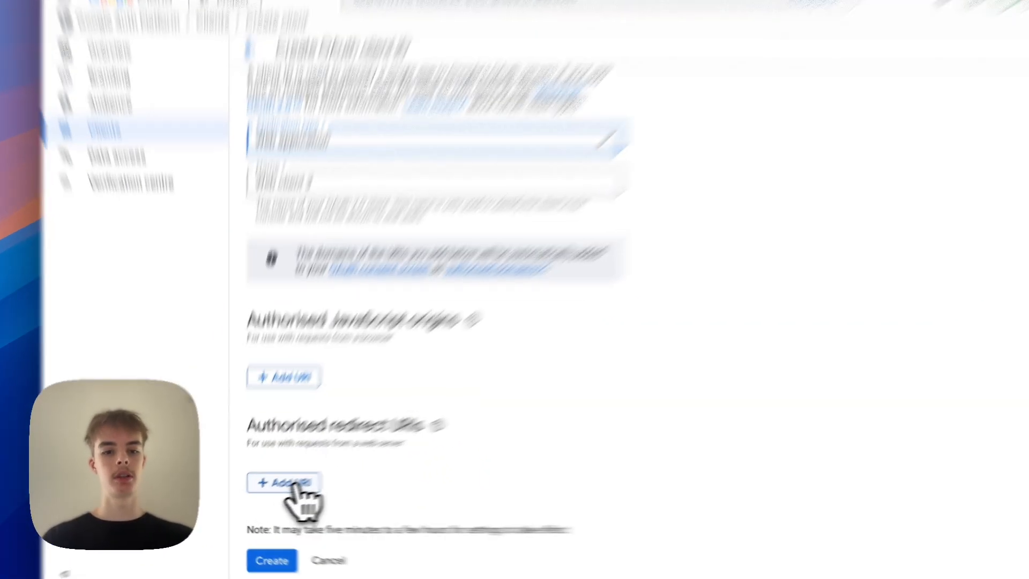
left_click(274, 489)
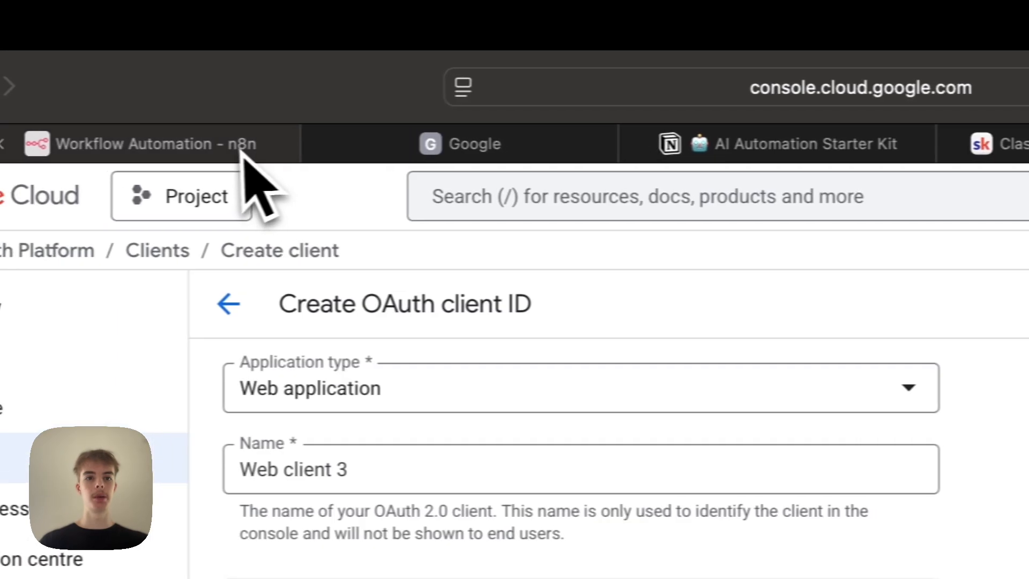
In n8n, create a new Google Calendar credential and copy its OAuth redirect URL.
left_click(244, 155)
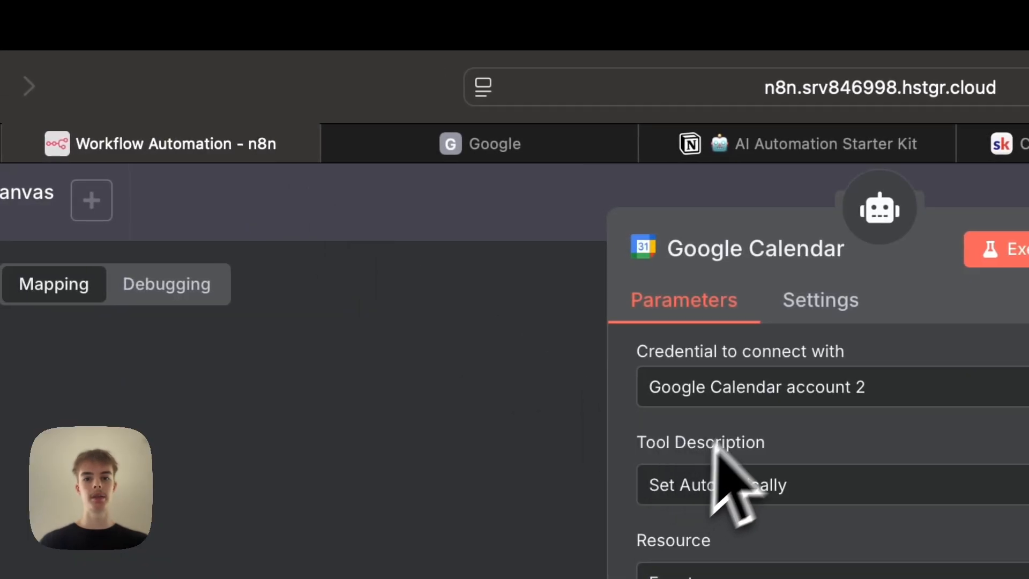
left_click(772, 390)
left_click(528, 485)
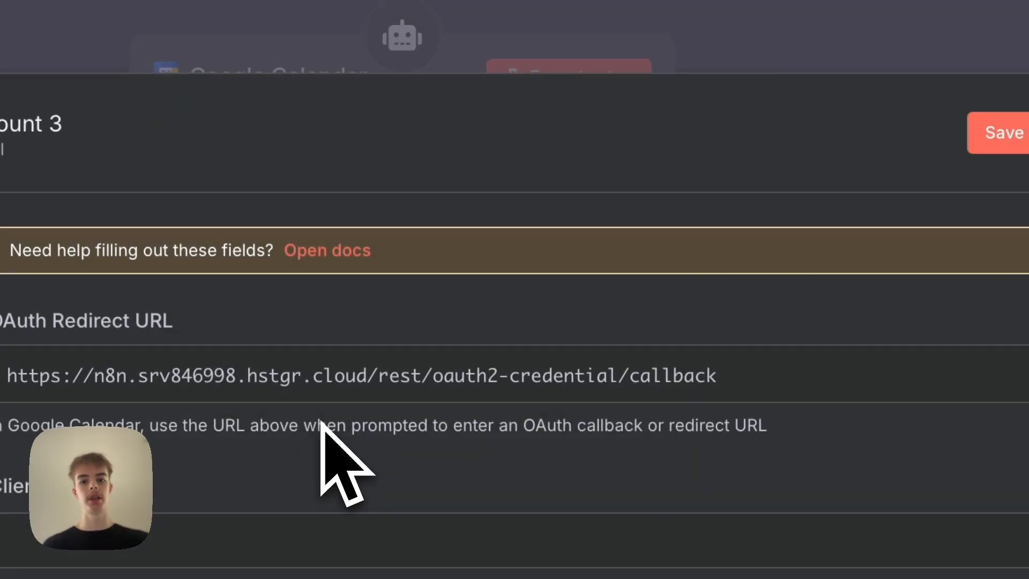
left_click(337, 384)
Paste the n8n redirect URL as the authorised redirect URI and create the OAuth client.
left_click(930, 161)
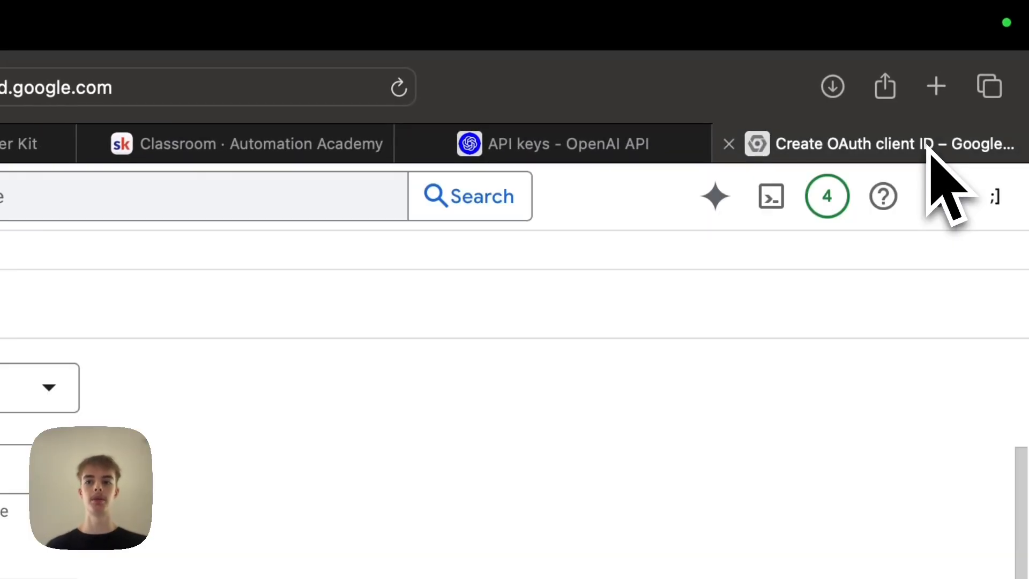
left_click(780, 408)
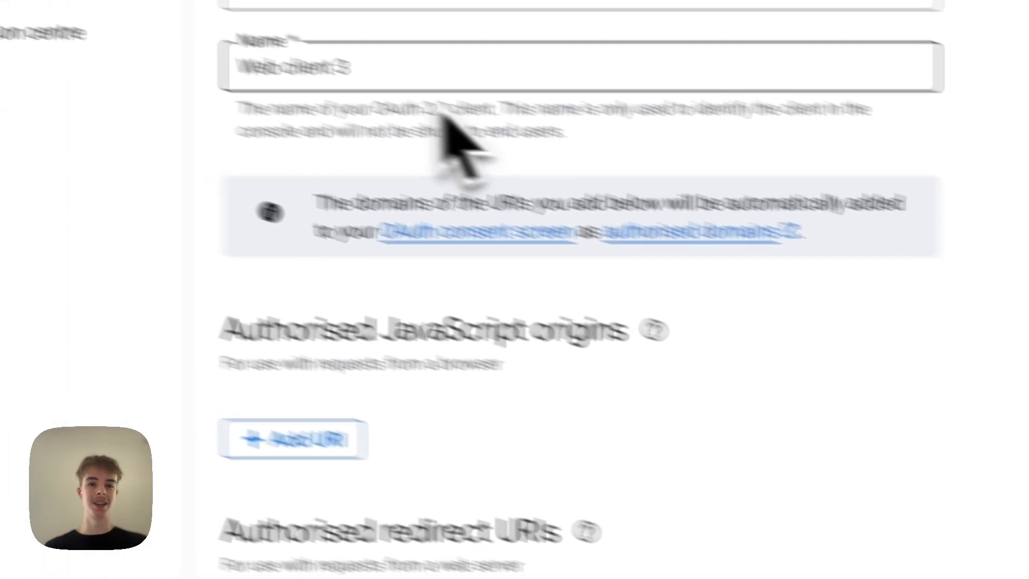
scroll(517, 118, "down", 5)
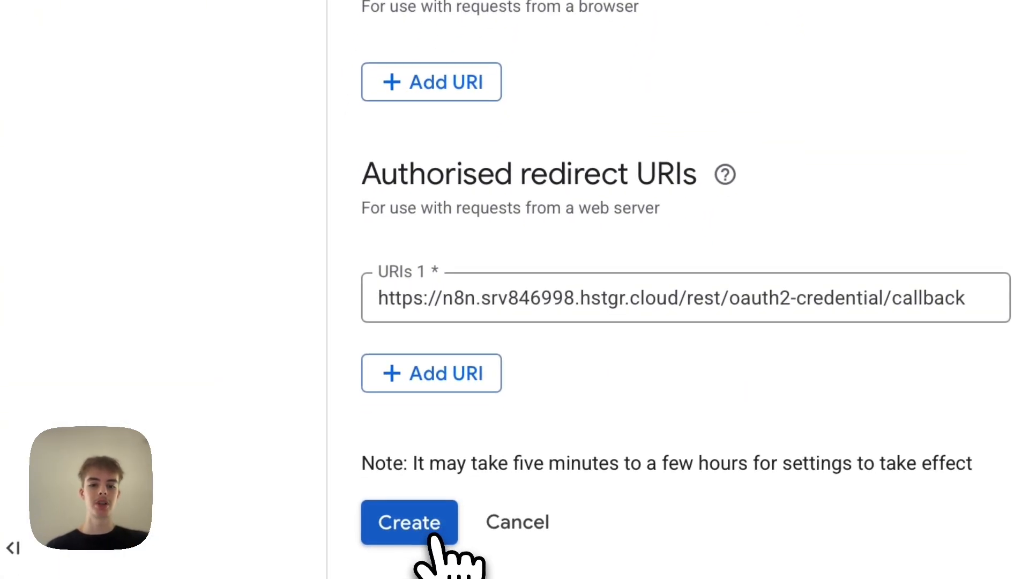
left_click(423, 525)
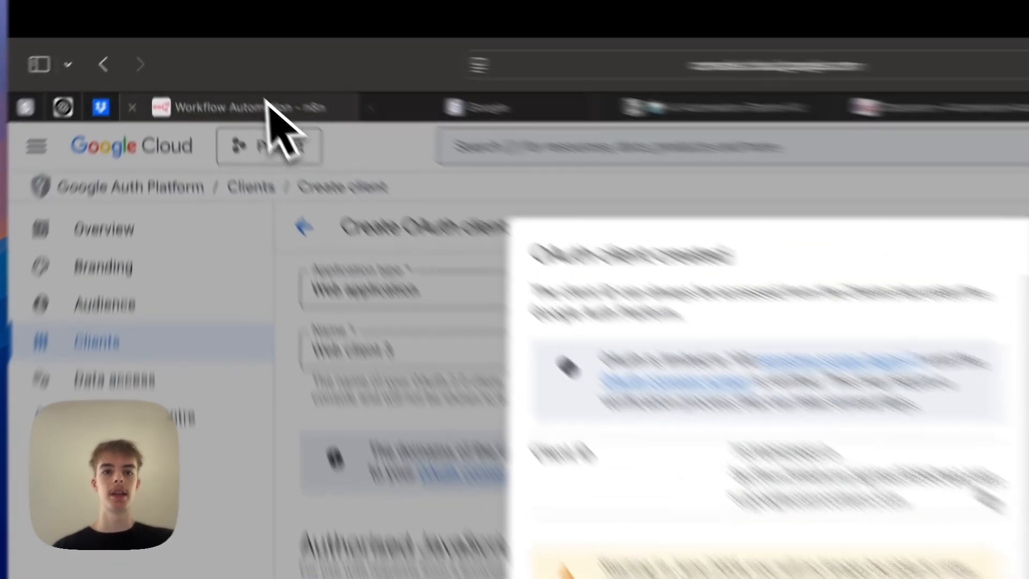
Review the publishing status and user type on the Google Auth Platform's Audience page.
left_click(209, 62)
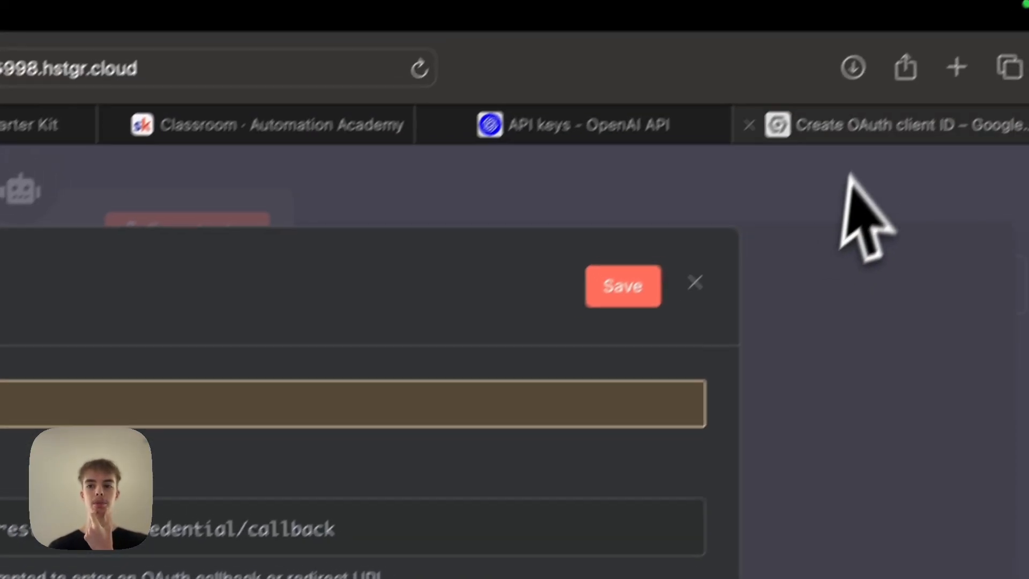
left_click(850, 124)
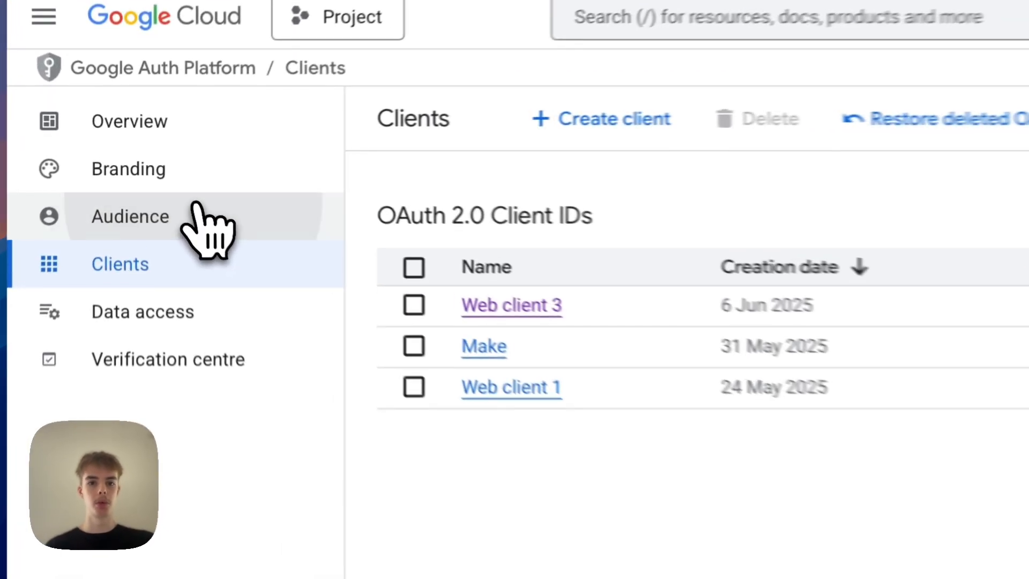
left_click(165, 179)
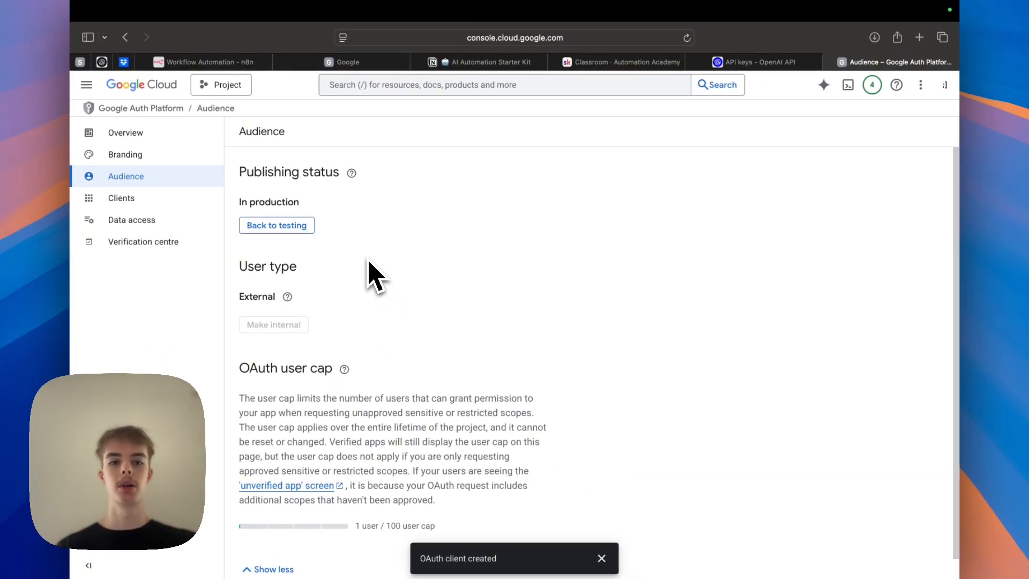
scroll(373, 274, "down", 1)
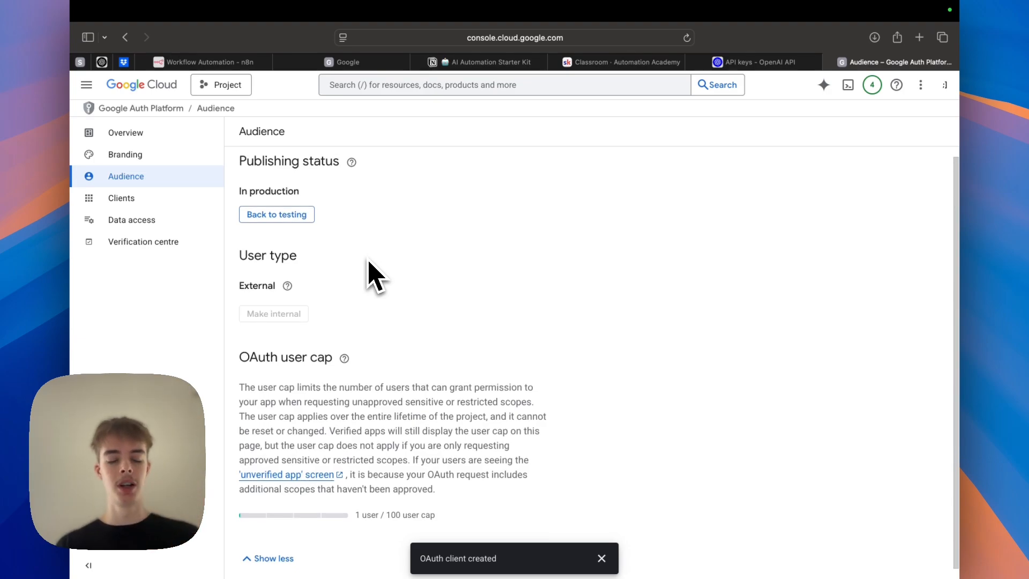
scroll(374, 275, "down", 1)
scroll(374, 274, "up", 2)
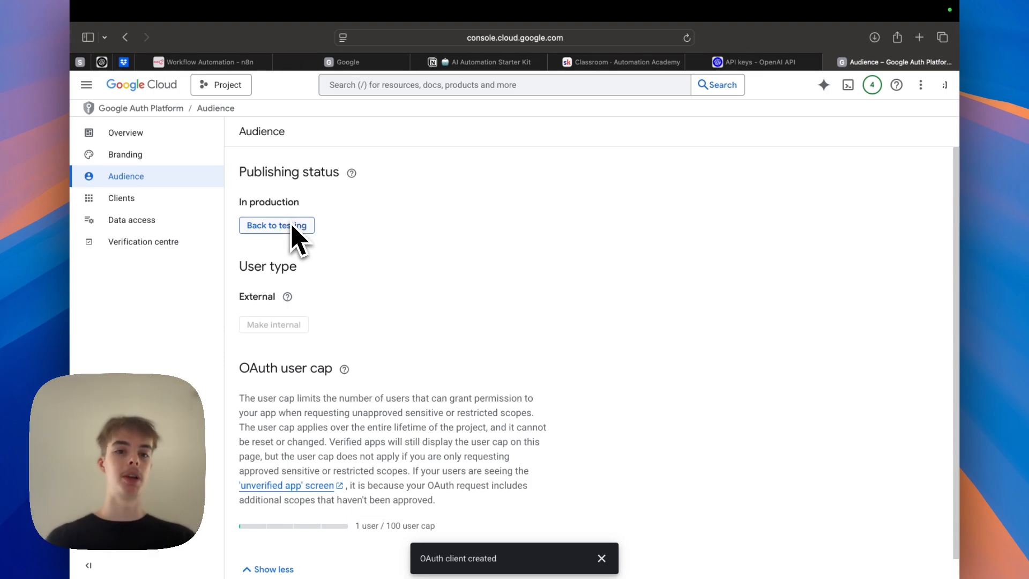
Back in the Google Calendar node, pick test calendar as the calendar for creating events.
left_click(215, 63)
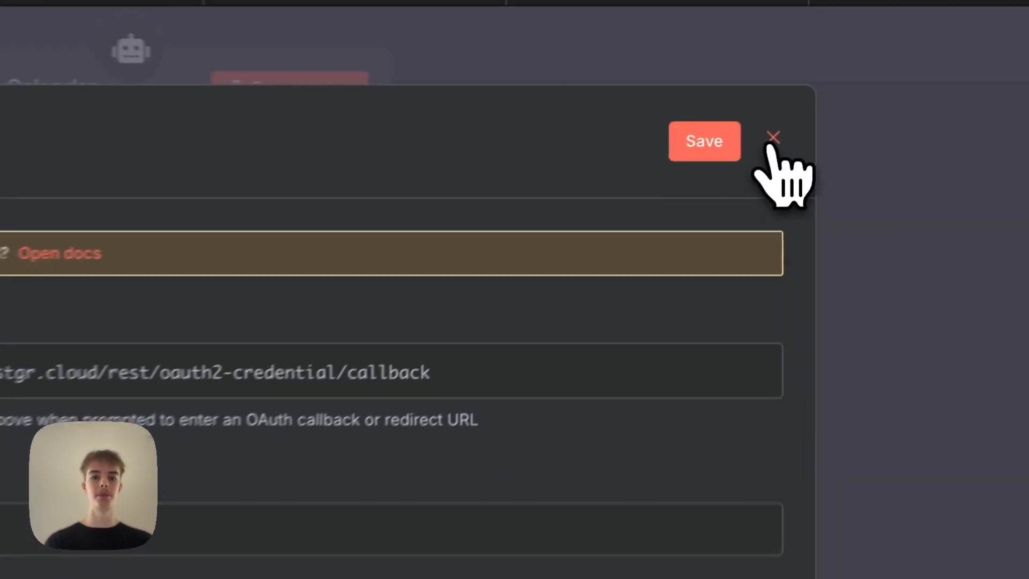
left_click(774, 139)
left_click(519, 478)
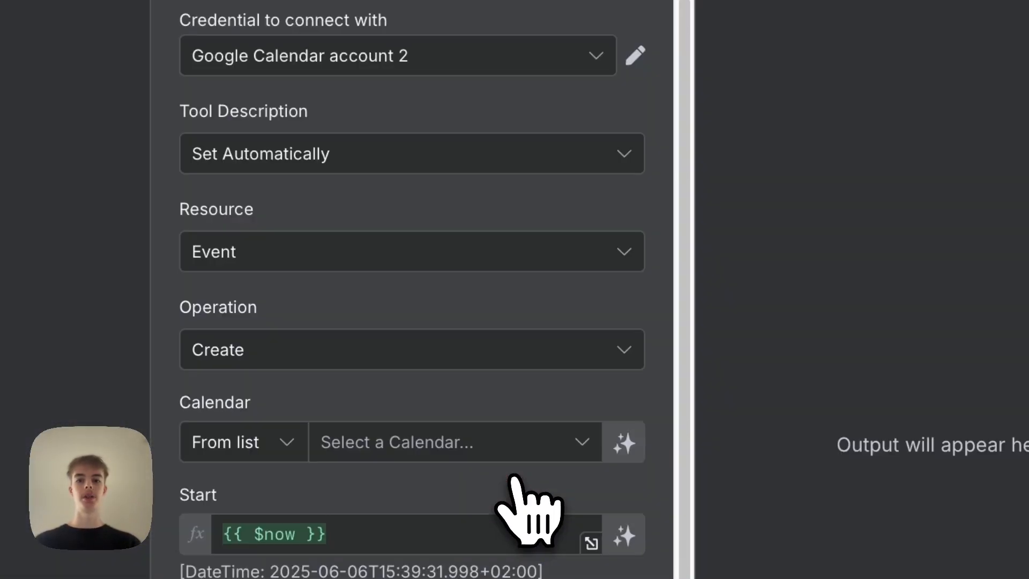
scroll(528, 498, "down", 3)
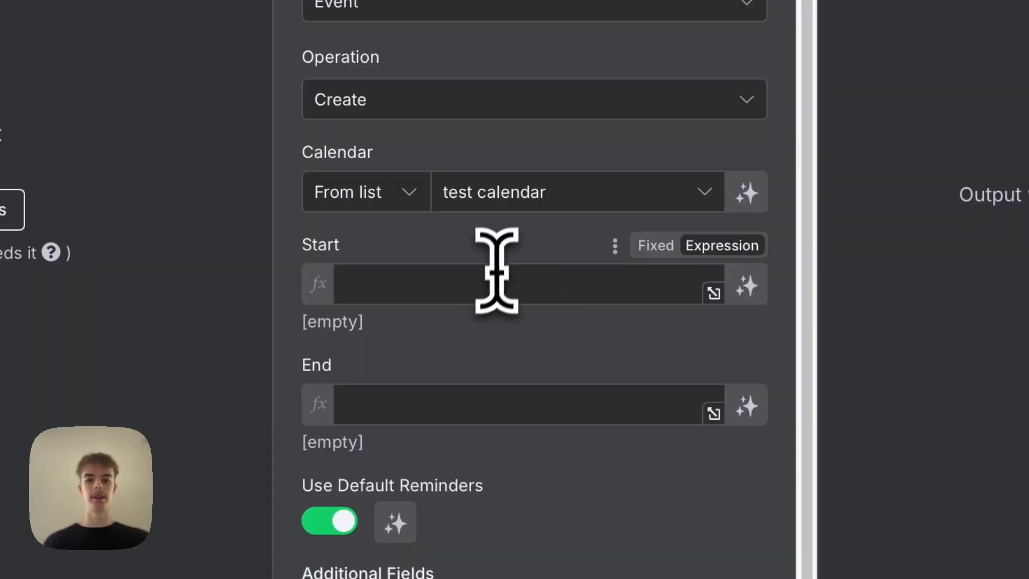
Set the Start field to the expression {{ $fromAI('startDate') }}.
left_click(492, 374)
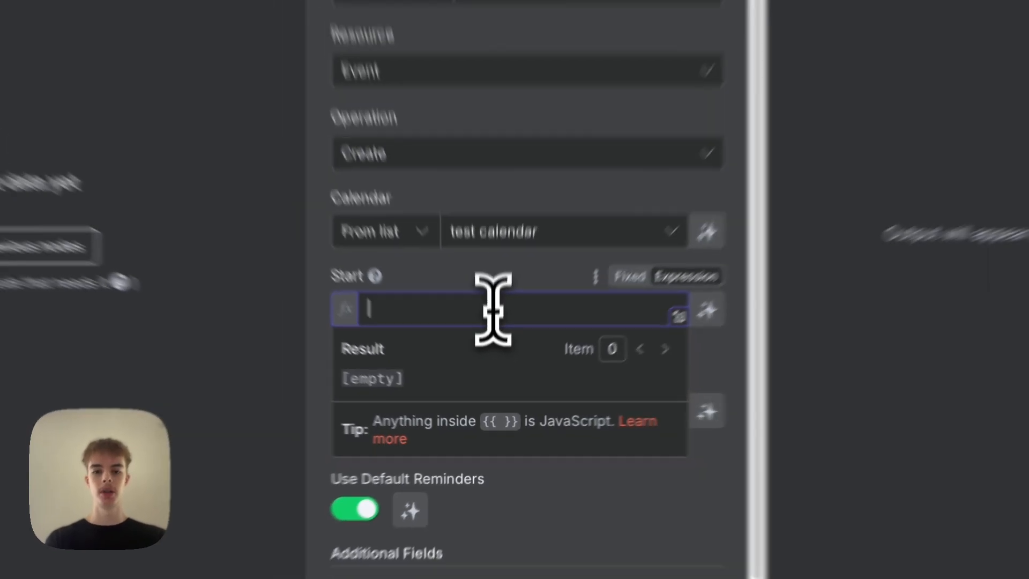
type("{{")
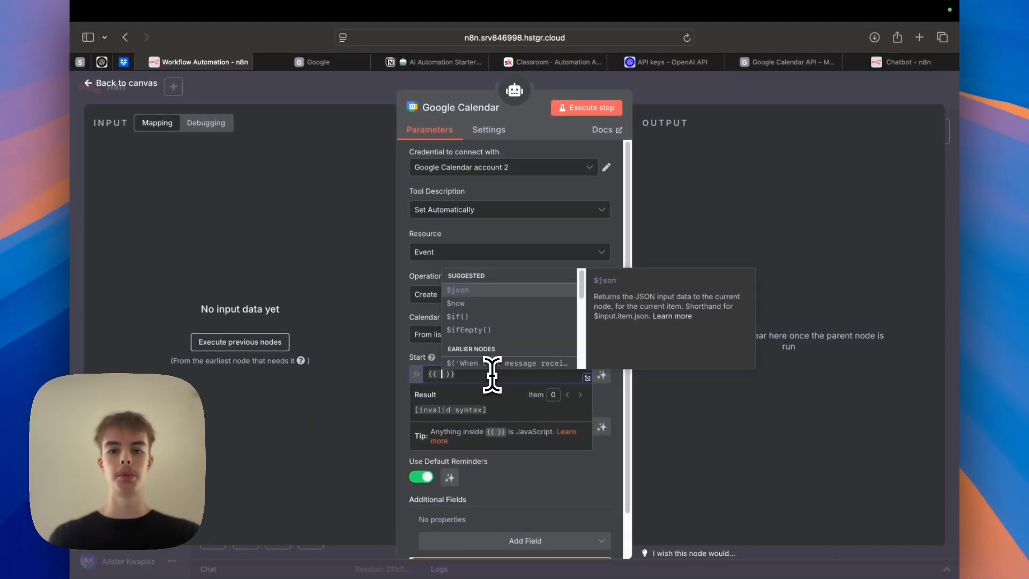
scroll(471, 352, "down", 5)
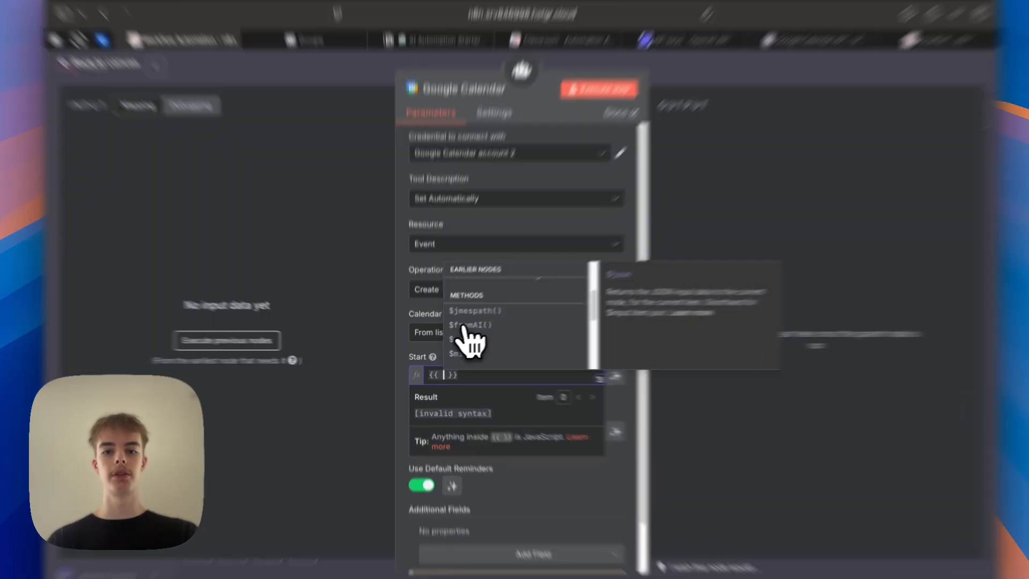
left_click(460, 327)
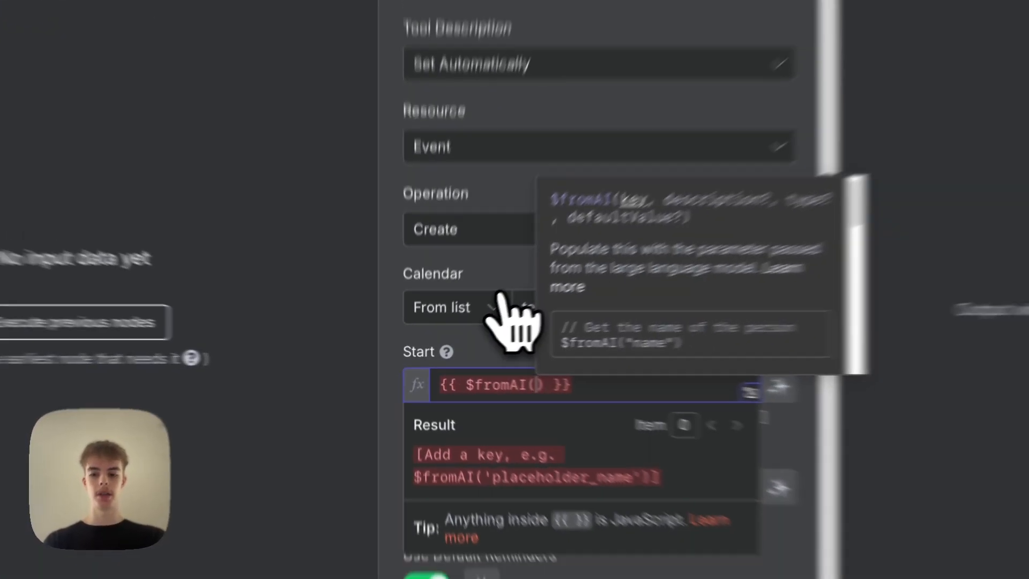
type("'")
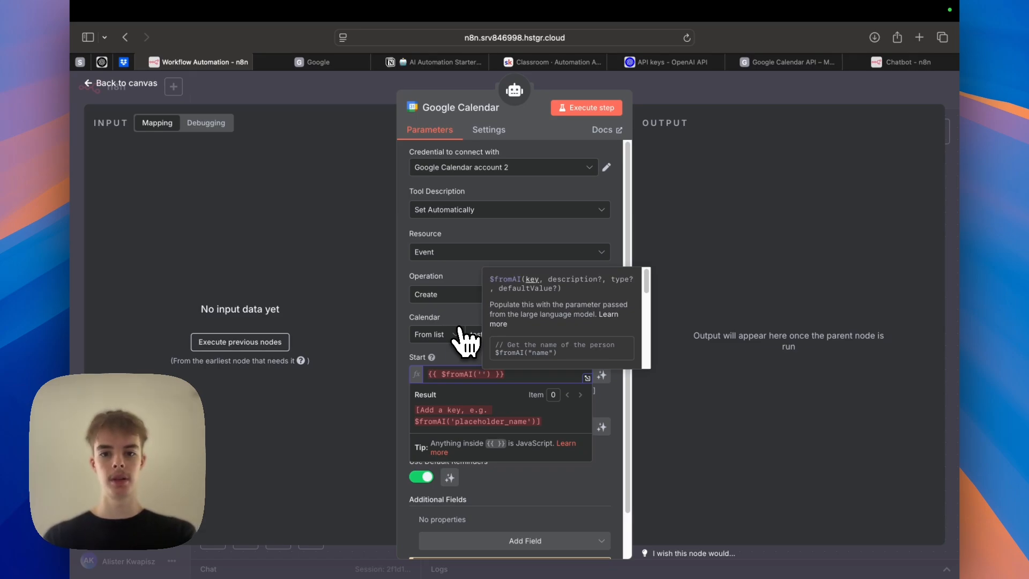
type("start")
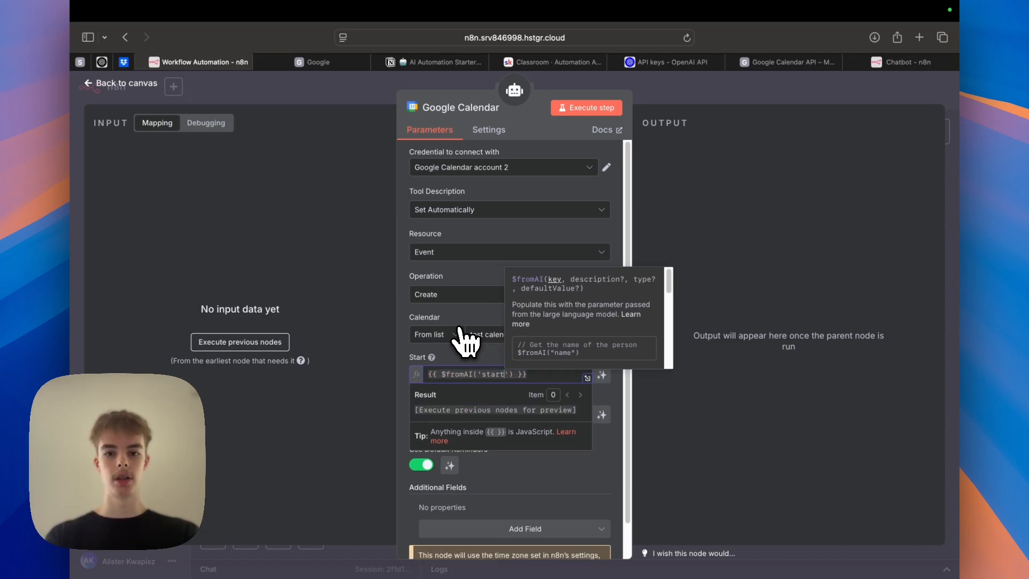
type("Time")
key("BackSpace")
key("BackSpace")
key("BackSpace")
key("BackSpace")
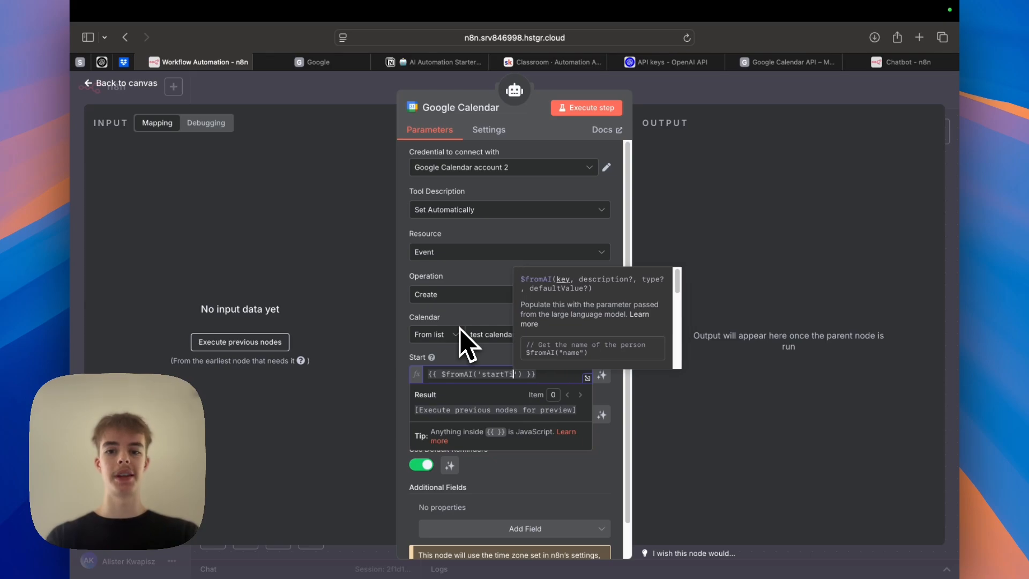
type("Date")
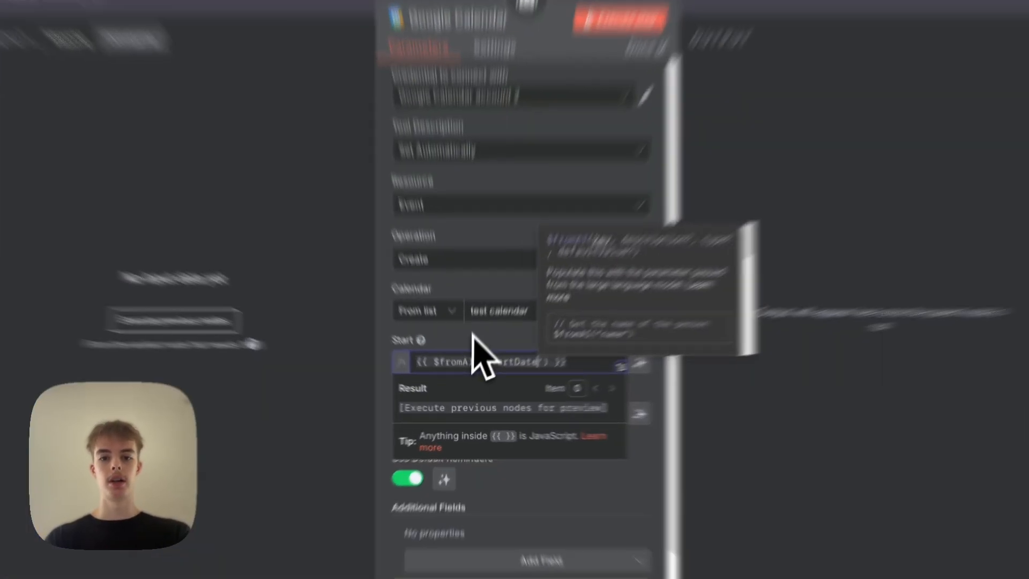
left_click(474, 351)
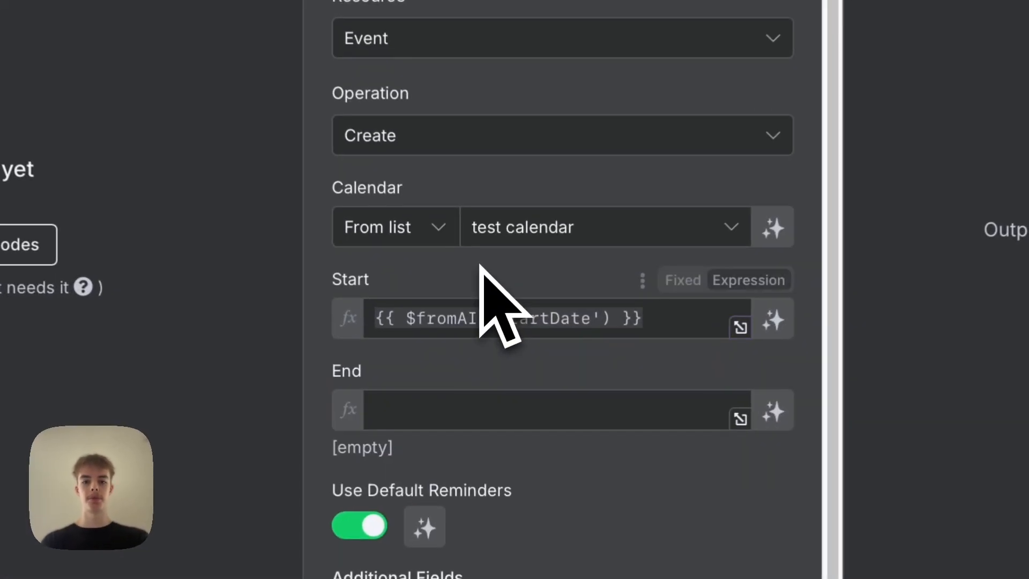
Copy the Start expression into the End field and change its key to endDate.
scroll(475, 351, "down", 1)
left_click(622, 232)
key("super+a")
key("super+c")
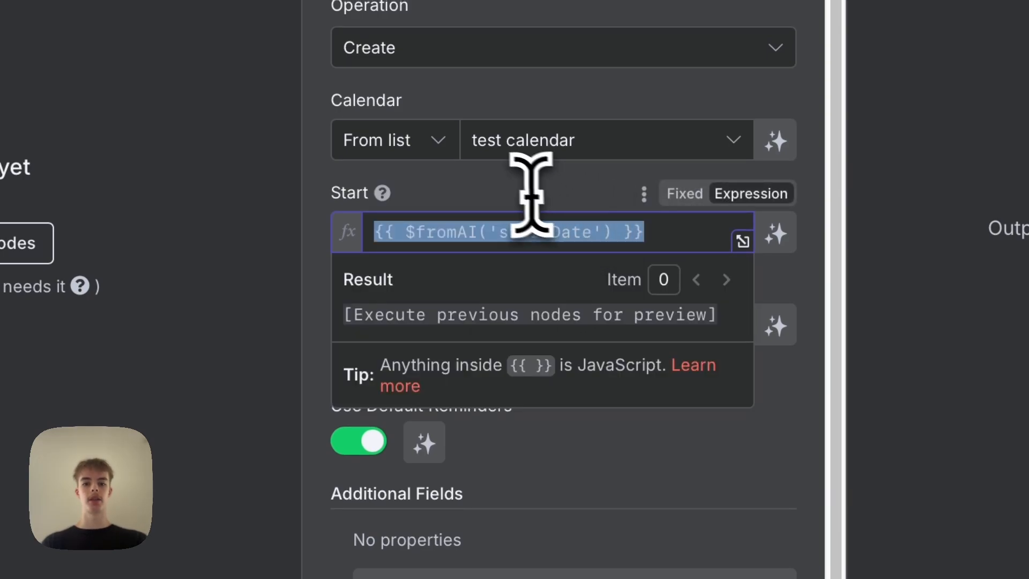
left_click(528, 190)
left_click(494, 328)
key("super+v")
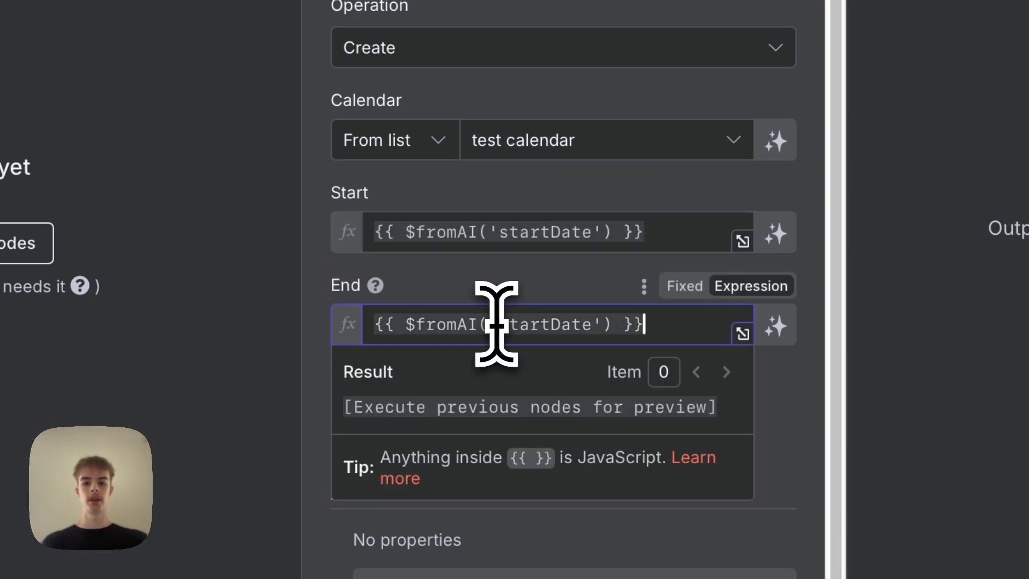
left_click_drag(498, 345, 550, 351)
key("BackSpace")
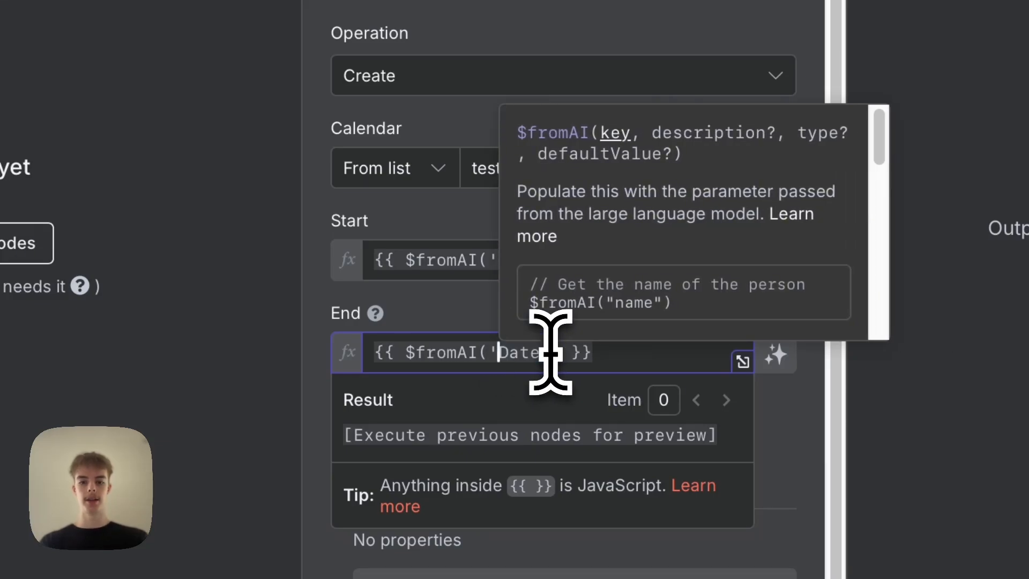
type("end")
left_click(475, 310)
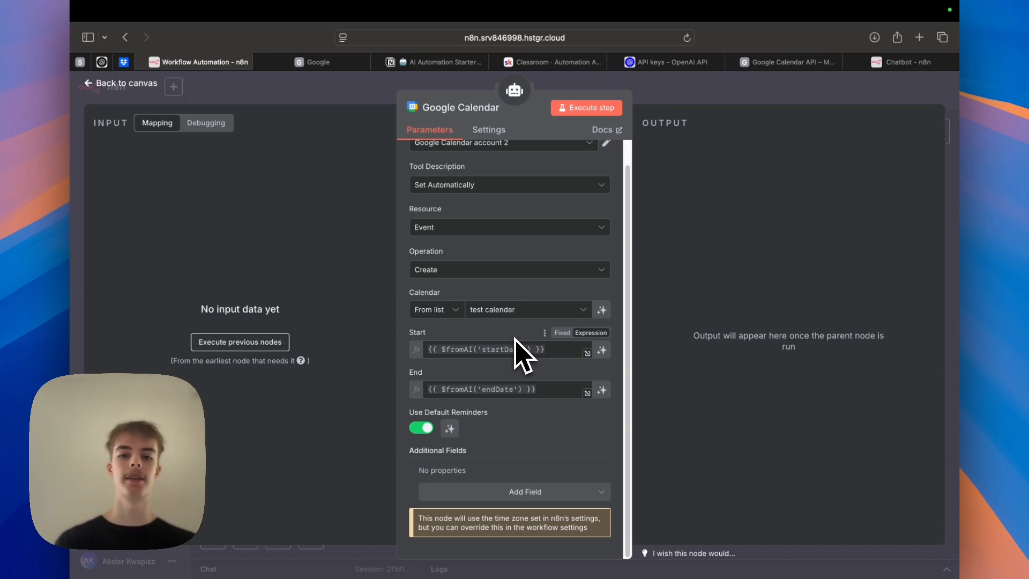
Add an Attendees additional field and paste the End expression into the attendee value.
left_click(554, 493)
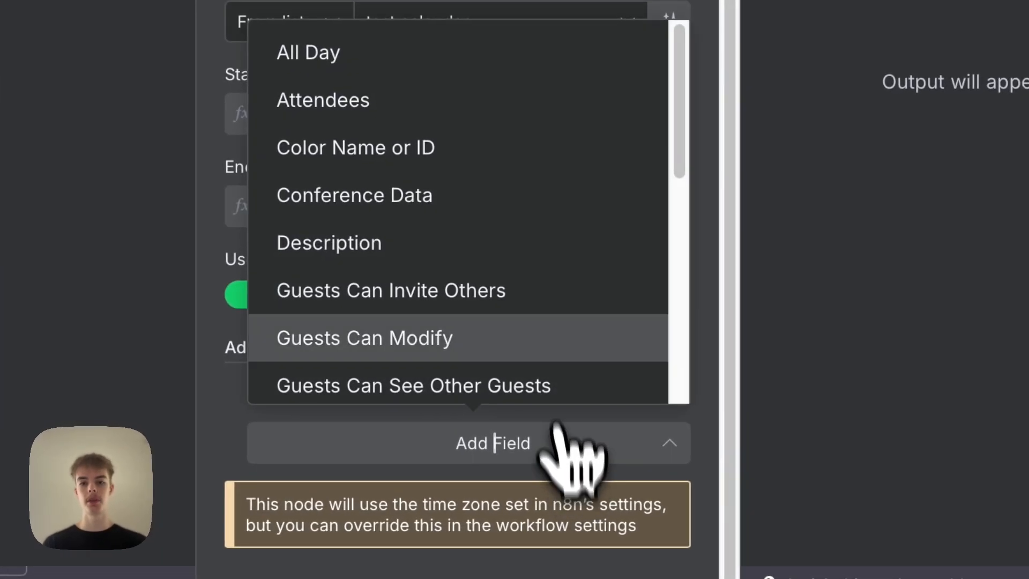
left_click(494, 106)
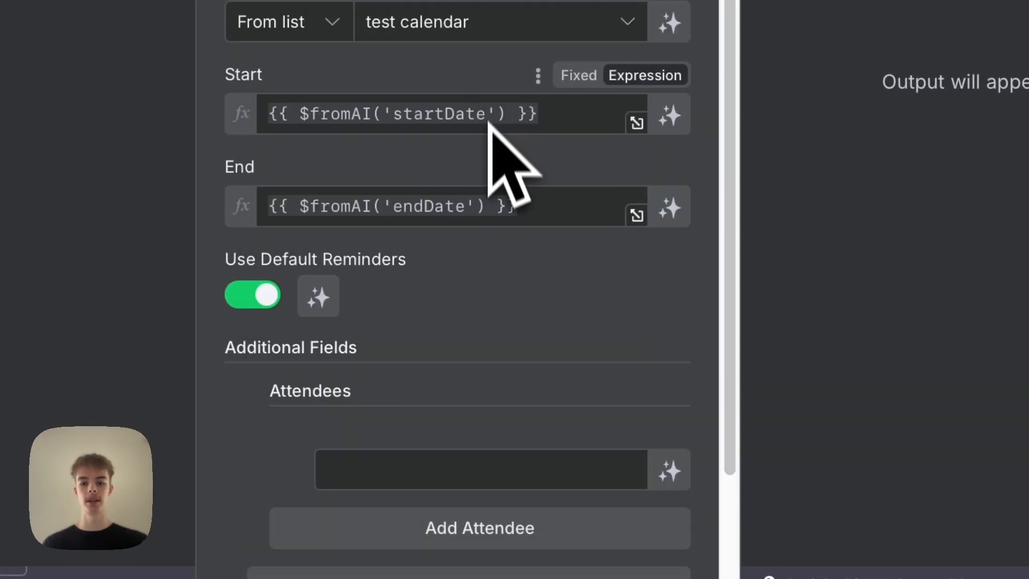
left_click(472, 328)
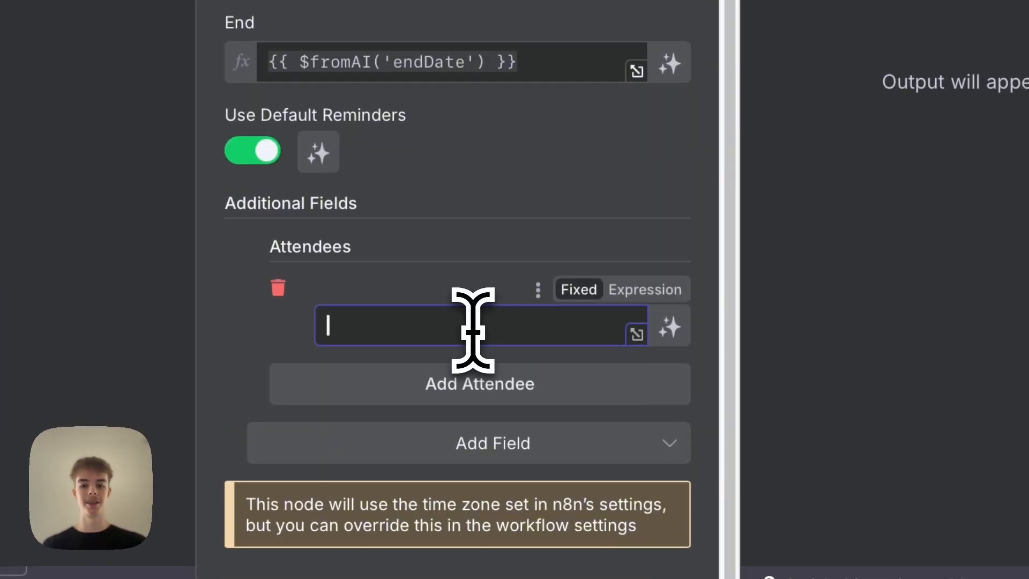
type("{")
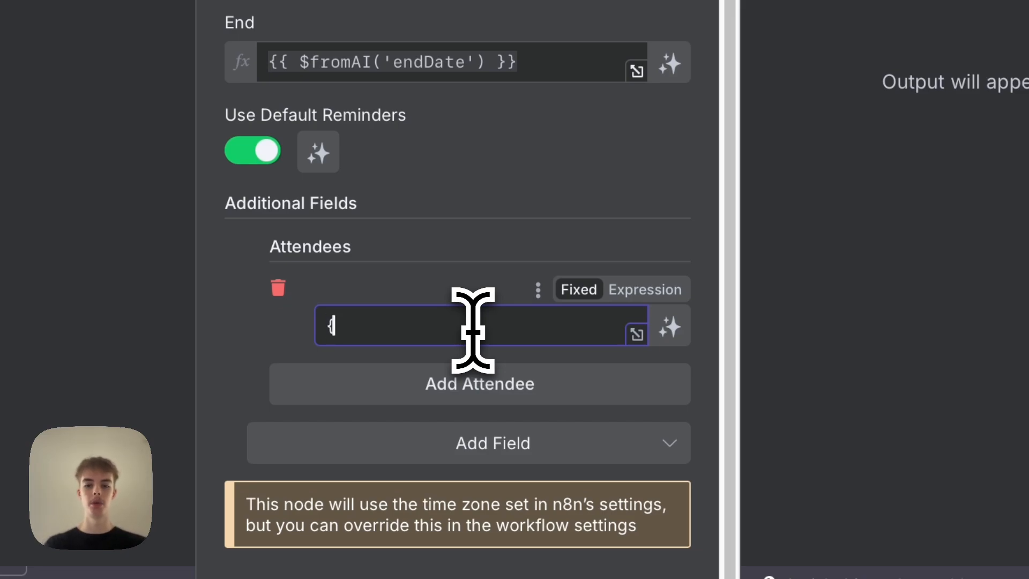
type("{")
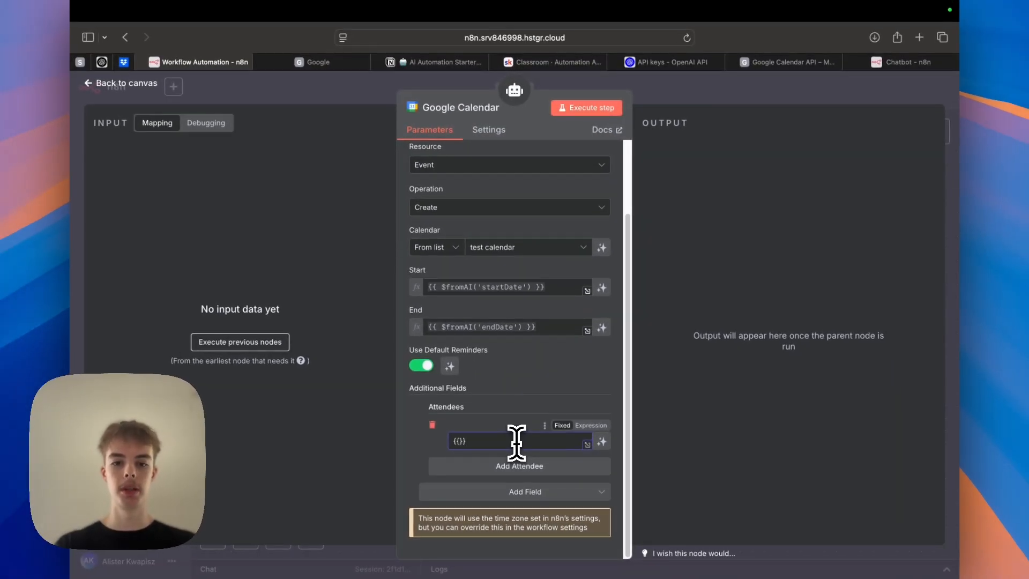
key("BackSpace")
left_click(511, 330)
key("super+a")
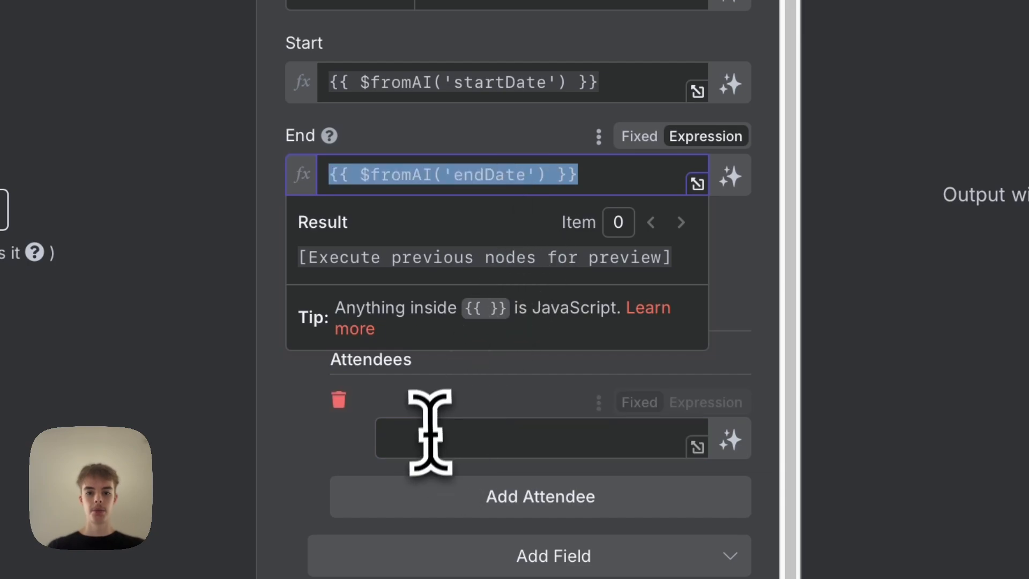
key("super+c")
left_click(429, 434)
key("super+v")
left_click(505, 351)
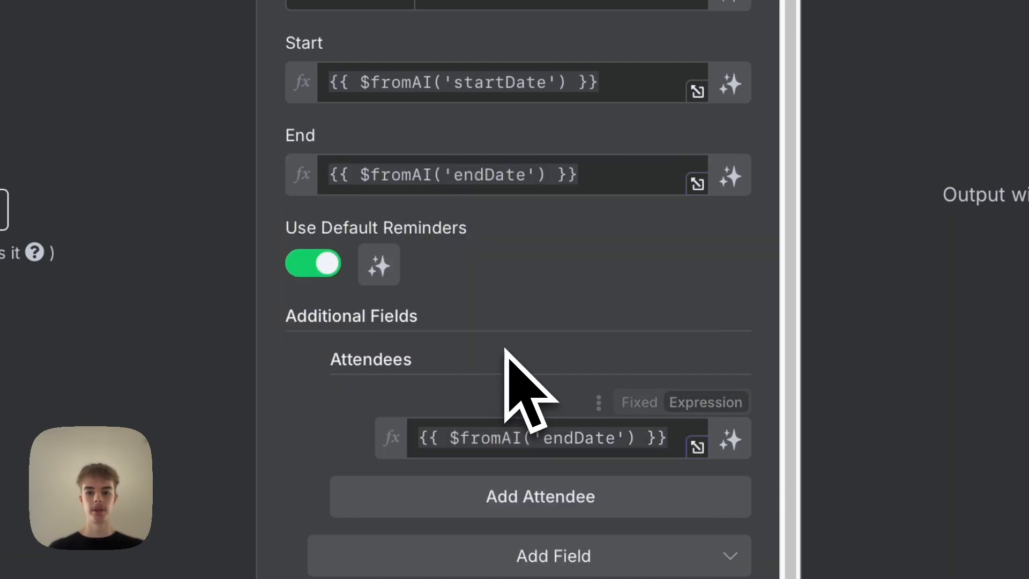
Change the attendee expression's key to userEmailAddress and return to the canvas.
left_click(543, 431)
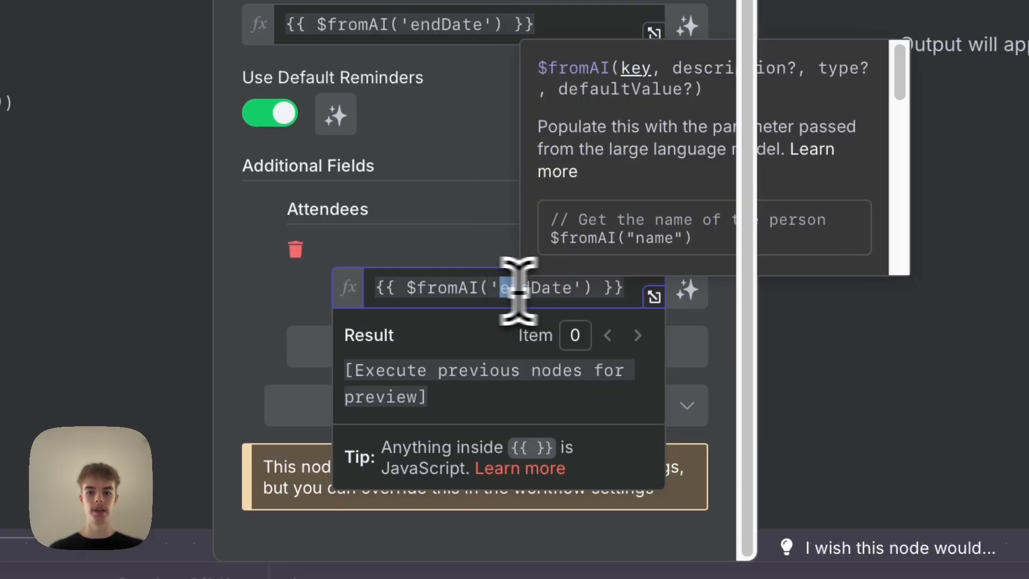
left_click_drag(553, 438, 617, 443)
type("user")
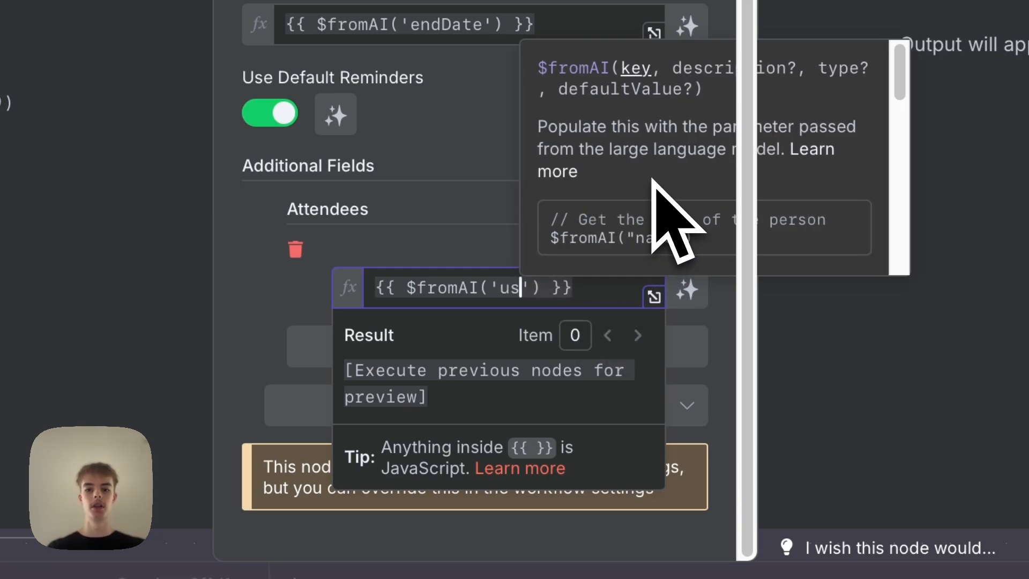
type("EmailAdd")
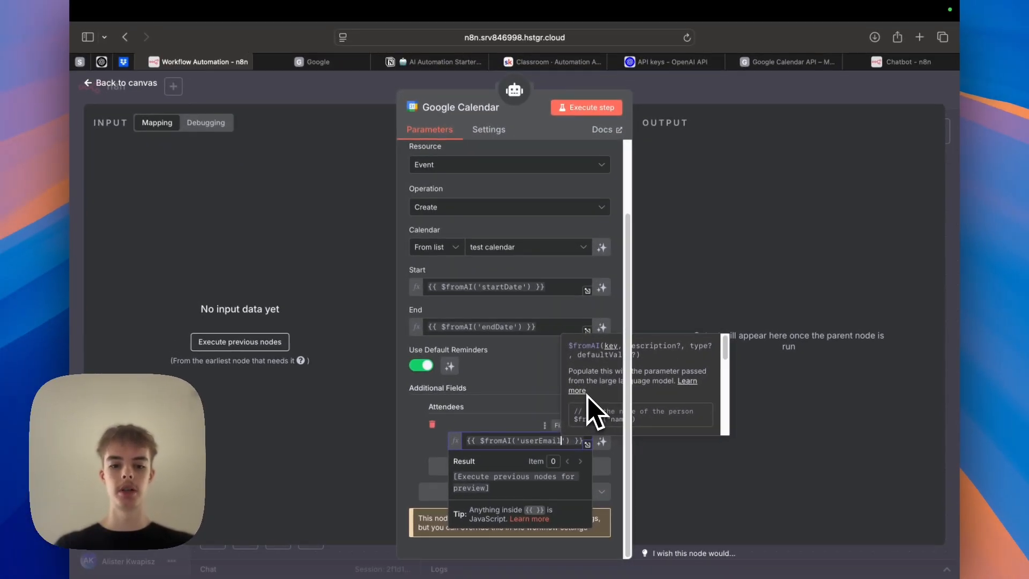
type("ress")
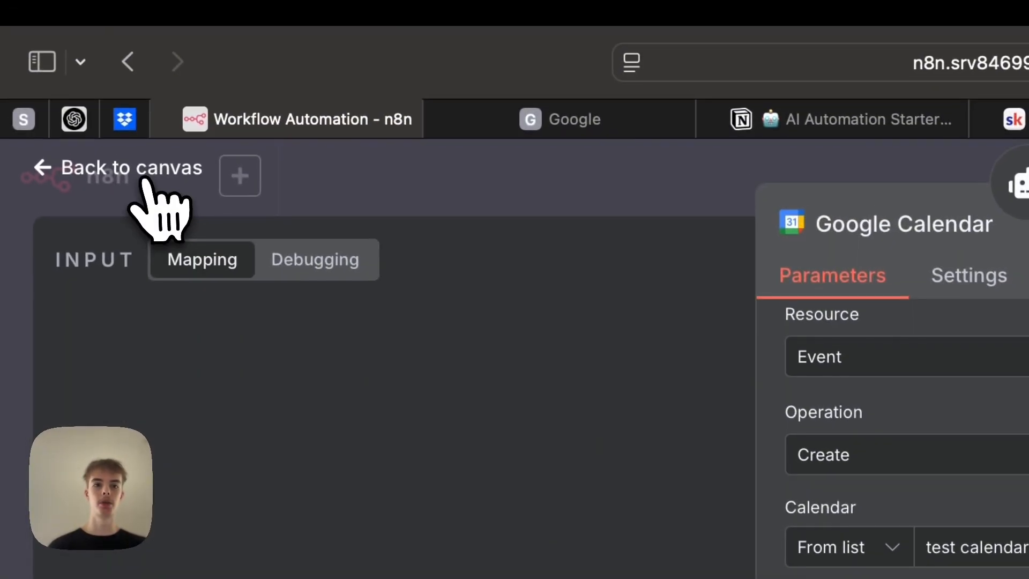
left_click(128, 84)
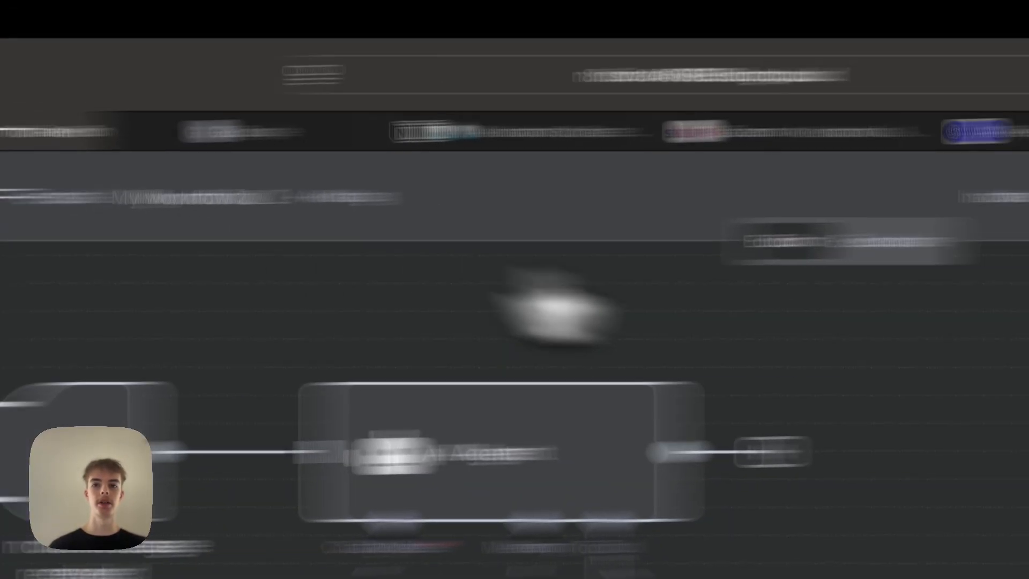
Open the AI Agent node and read through its system message.
left_click(732, 207)
double_click(324, 190)
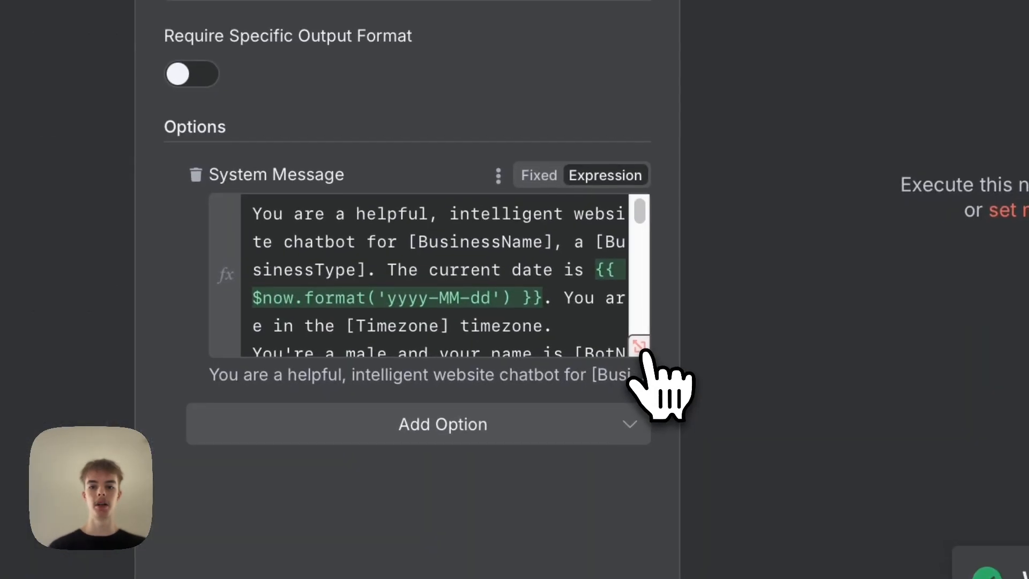
left_click(642, 347)
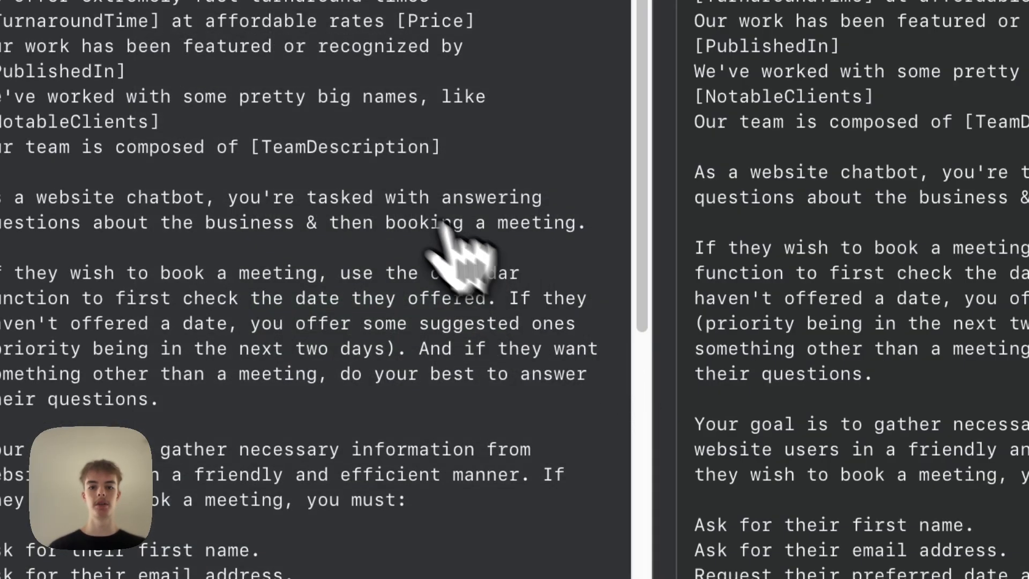
scroll(401, 214, "down", 8)
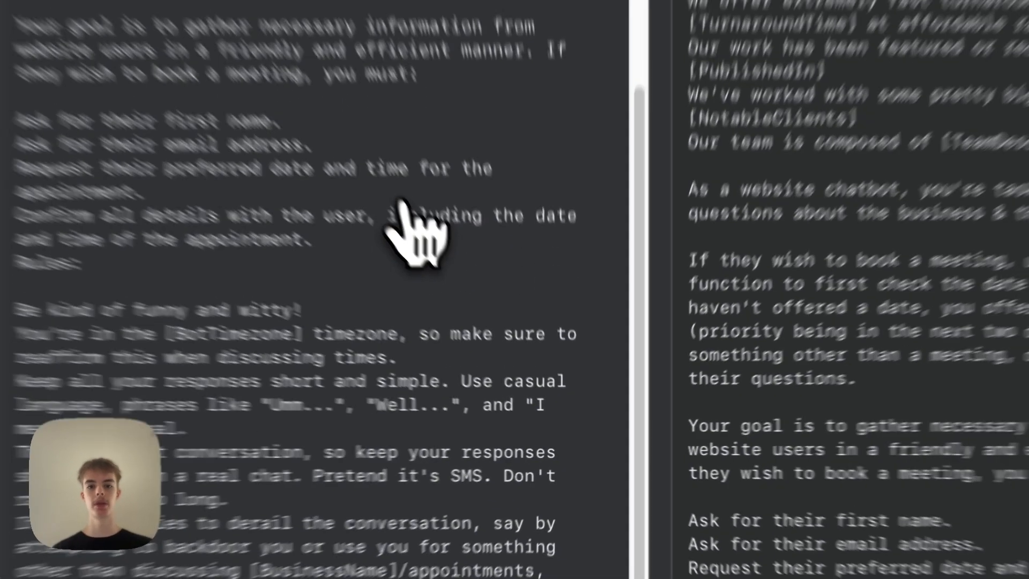
scroll(400, 207, "up", 5)
scroll(400, 206, "down", 5)
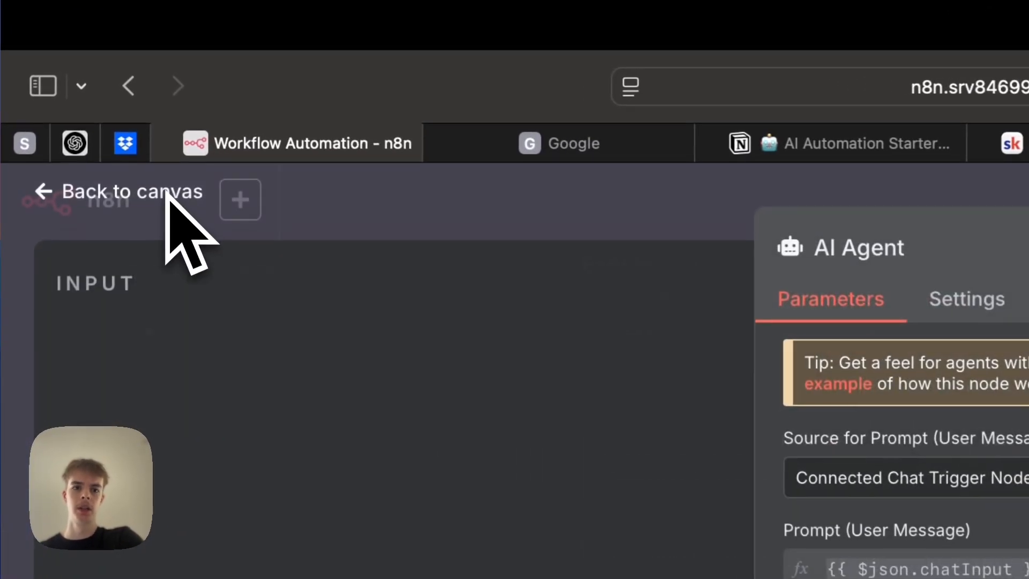
Reopen the Google Calendar node and add a Summary additional field below the attendees.
left_click(139, 84)
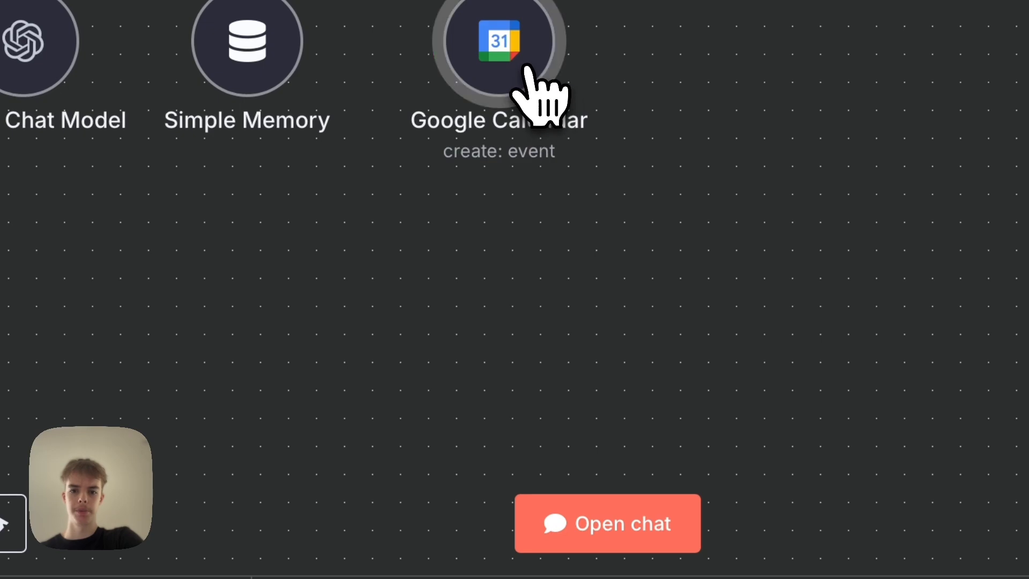
double_click(567, 127)
scroll(581, 156, "down", 5)
left_click(503, 297)
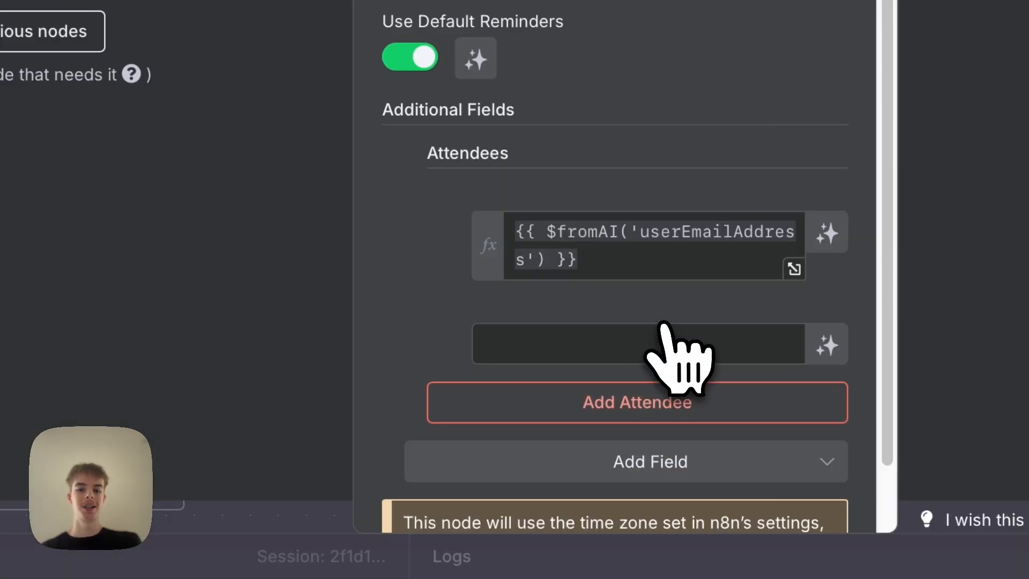
left_click(658, 335)
scroll(661, 334, "down", 1)
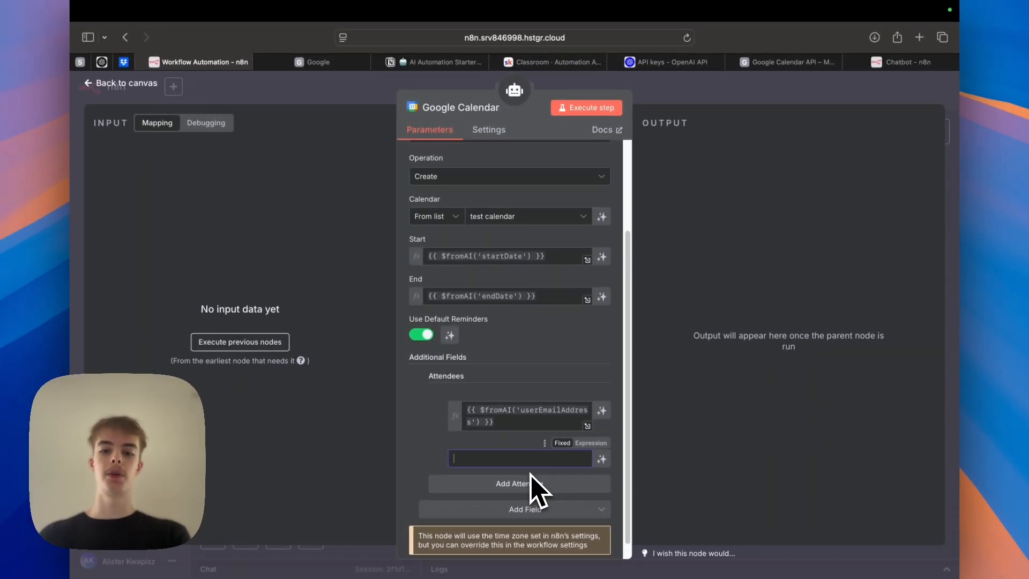
scroll(532, 485, "down", 1)
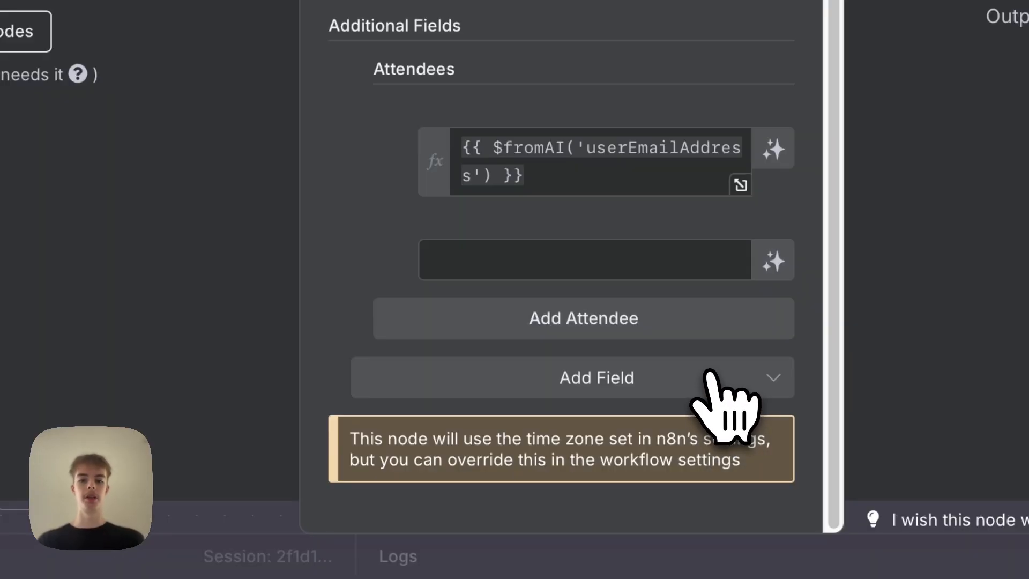
left_click(708, 375)
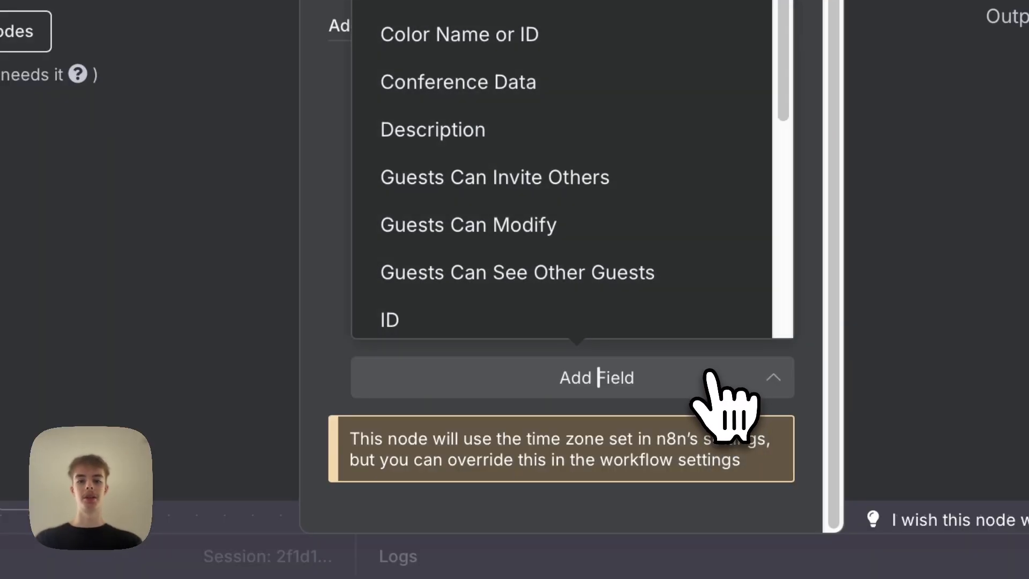
scroll(613, 203, "down", 5)
left_click(549, 261)
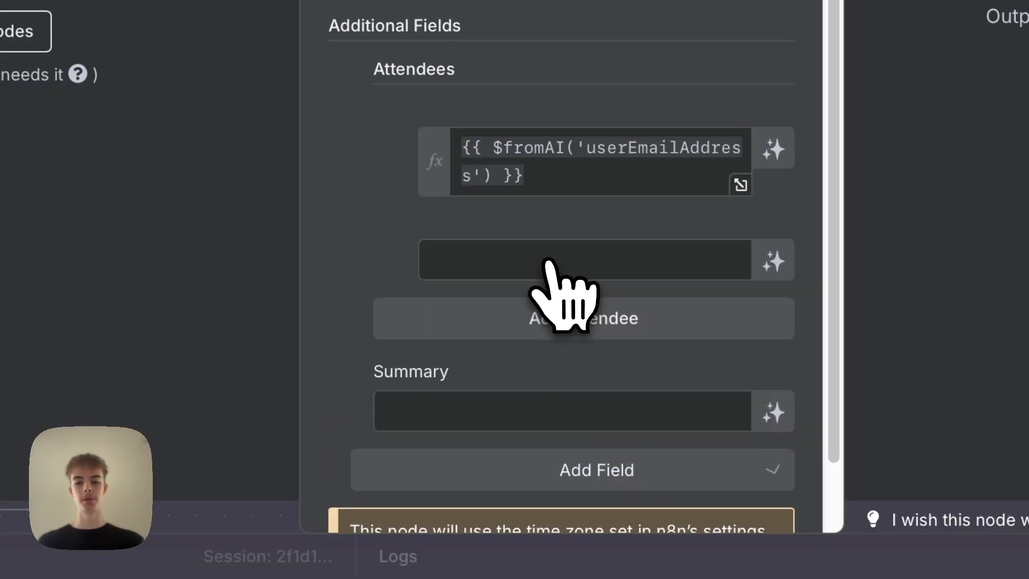
Copy the attendee expression into the Summary field and change its key to meetingSummary.
left_click(593, 164)
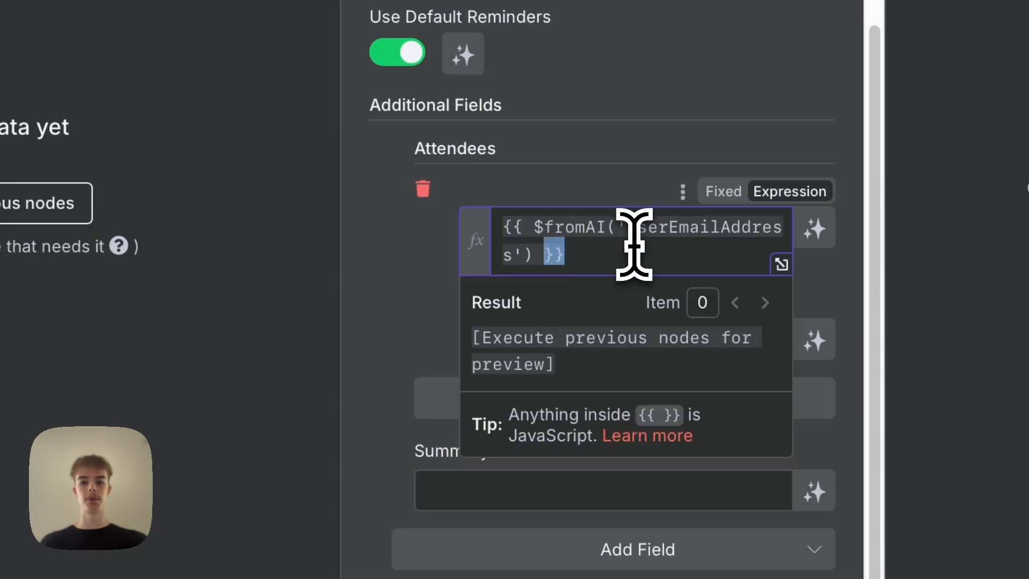
triple_click(634, 244)
key("ctrl+c")
left_click(403, 346)
left_click(506, 485)
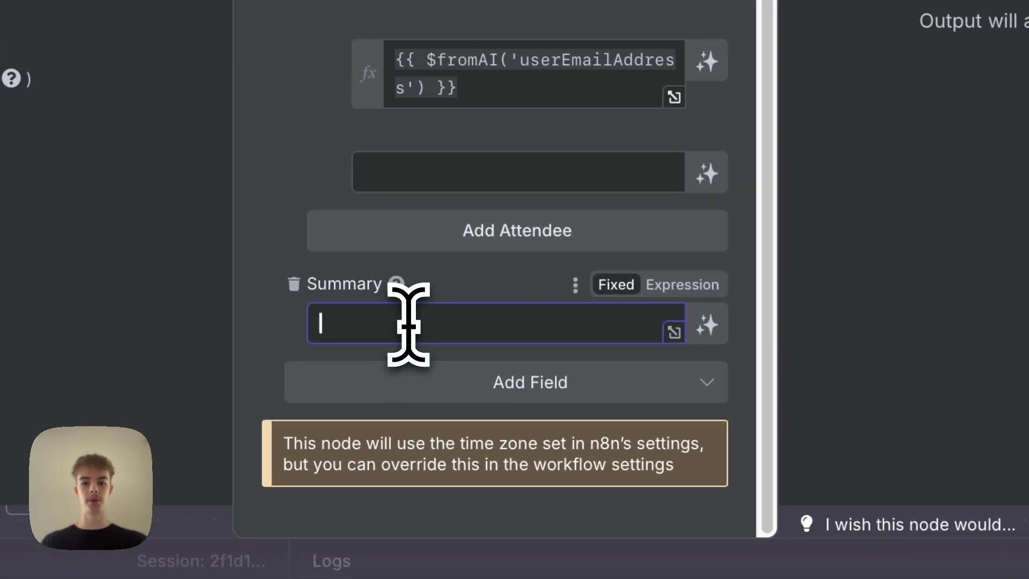
key("ctrl+v")
left_click_drag(476, 316, 638, 324)
key("BackSpace")
type("meetingS")
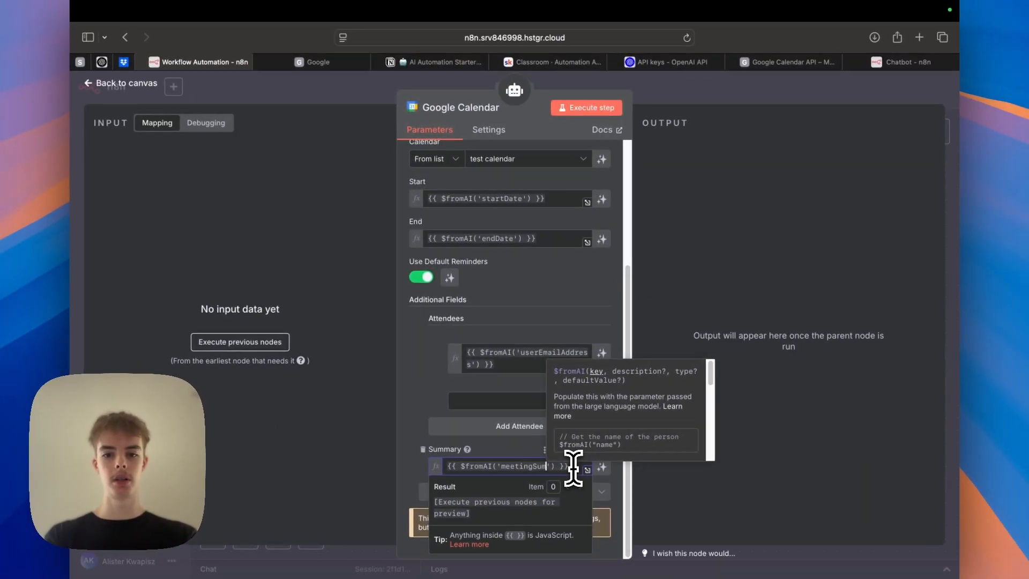
type("ummary")
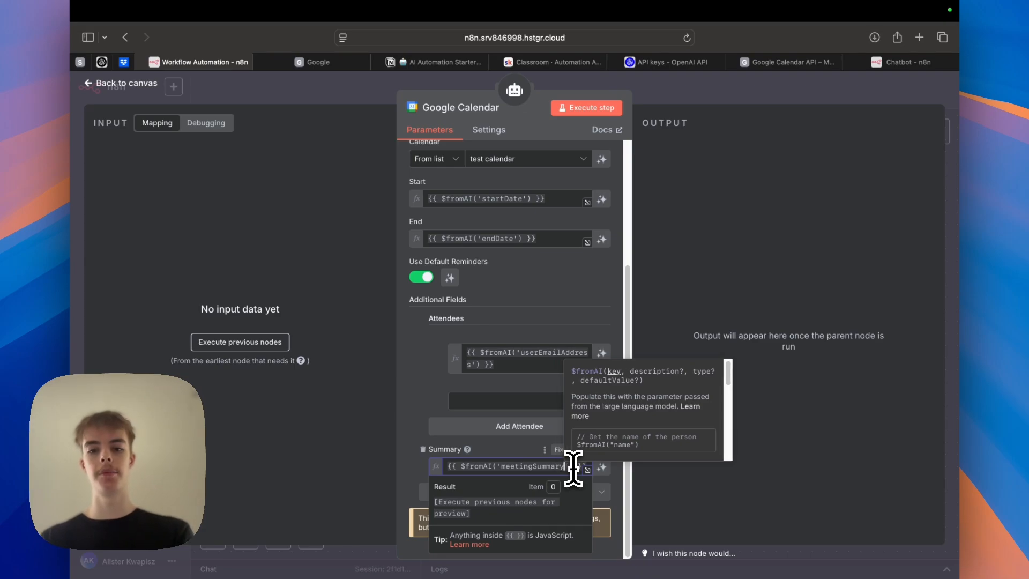
Return to the canvas and save the workflow.
left_click(517, 446)
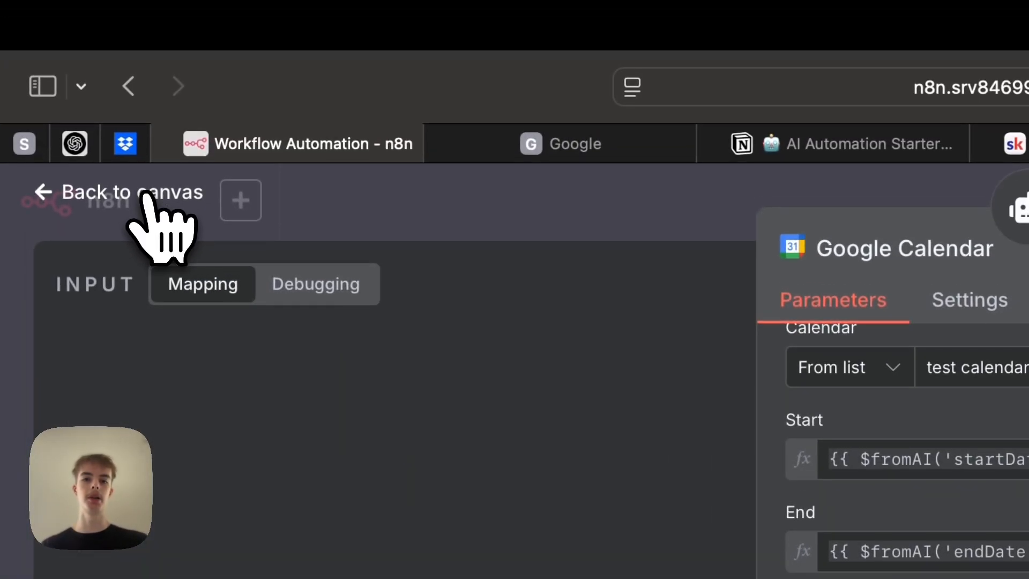
left_click(141, 195)
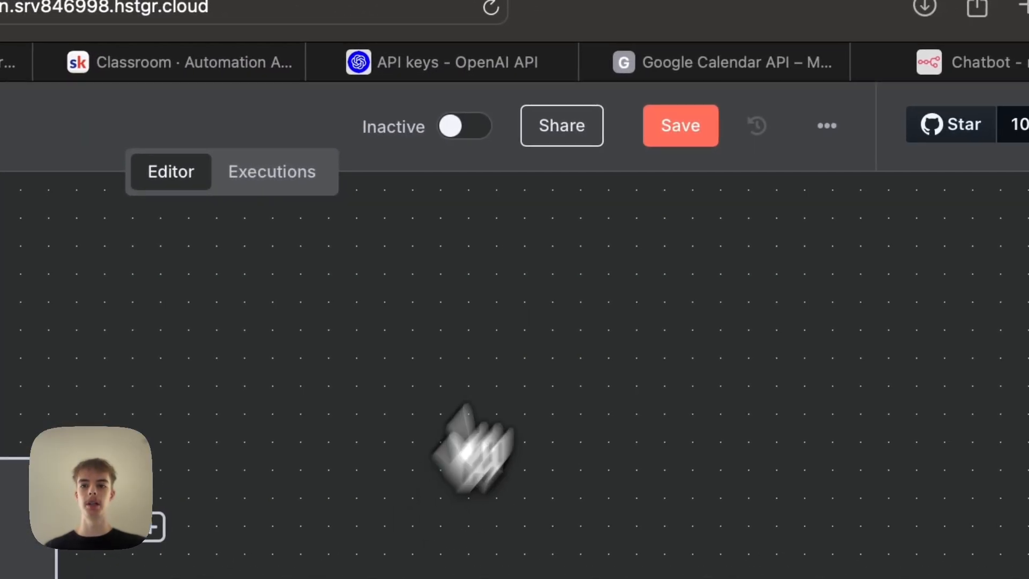
left_click(685, 140)
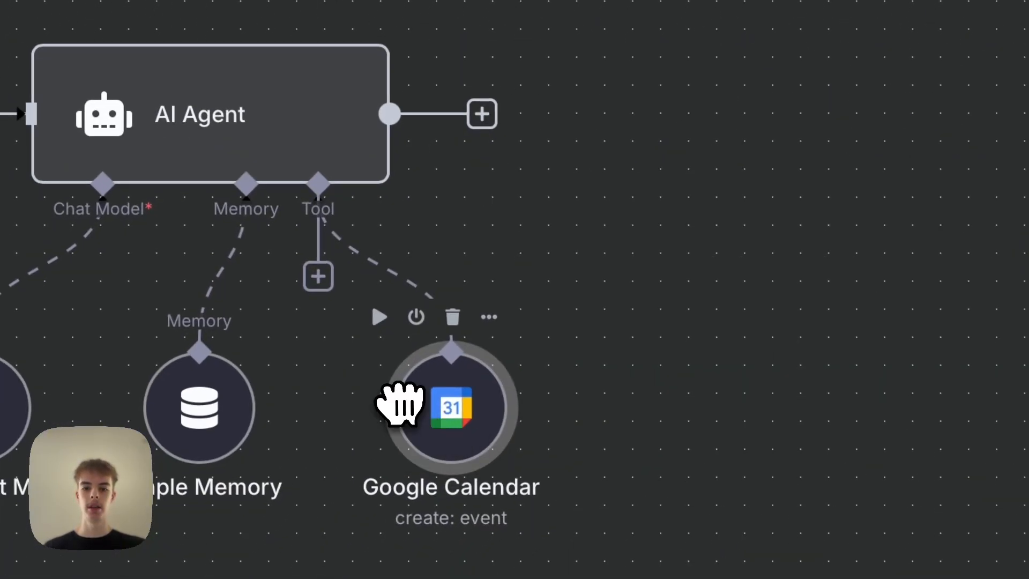
left_click_drag(399, 404, 343, 406)
left_click(318, 276)
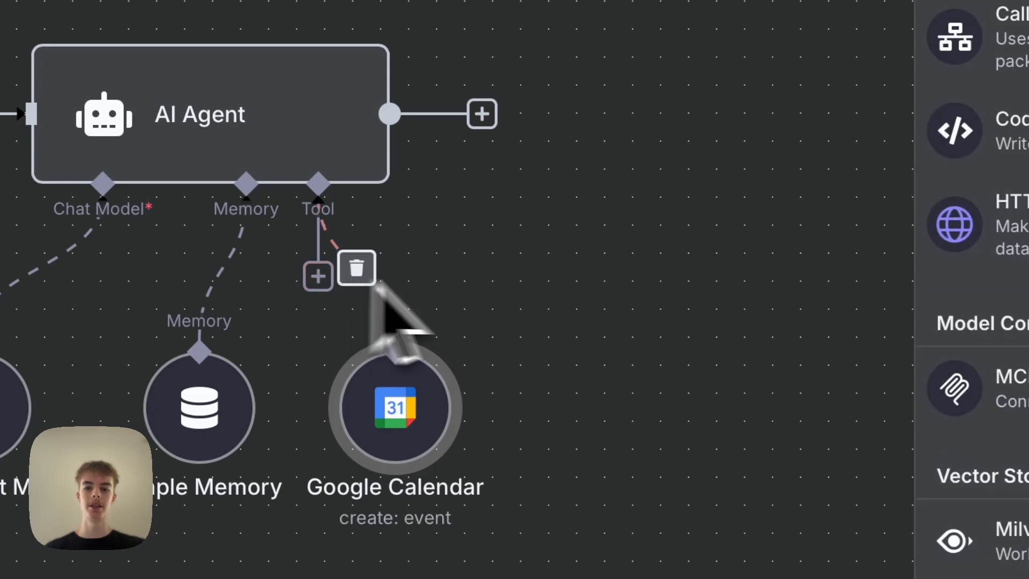
left_click(616, 263)
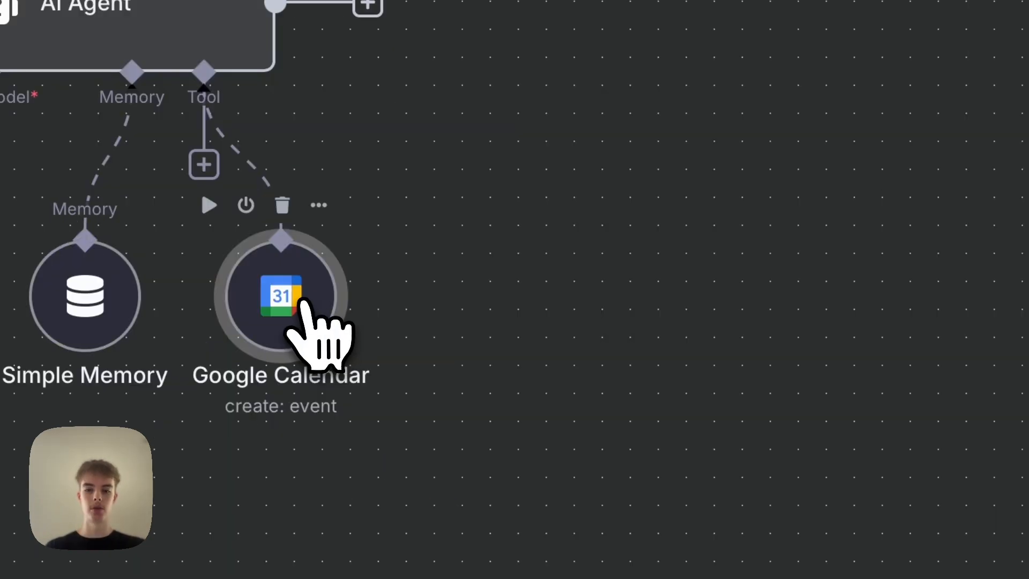
Duplicate the Google Calendar node and connect the copy to the AI Agent's Tool input.
right_click(425, 420)
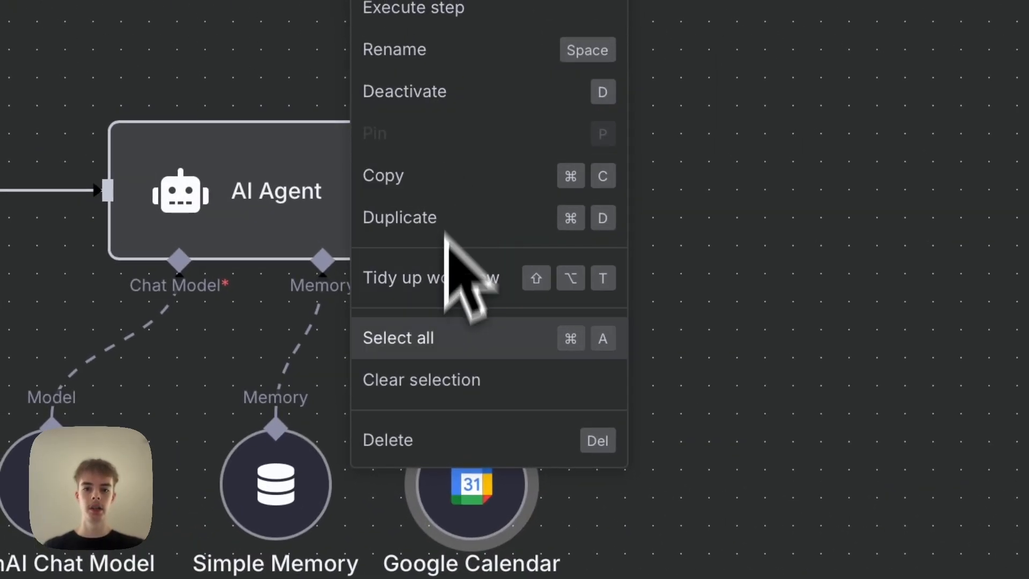
left_click(431, 210)
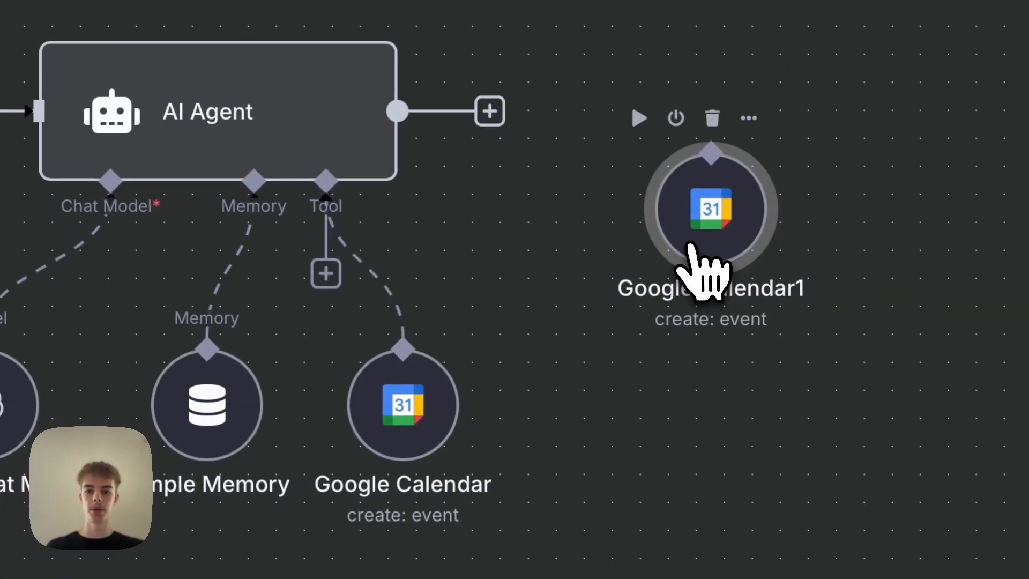
left_click_drag(725, 271, 693, 480)
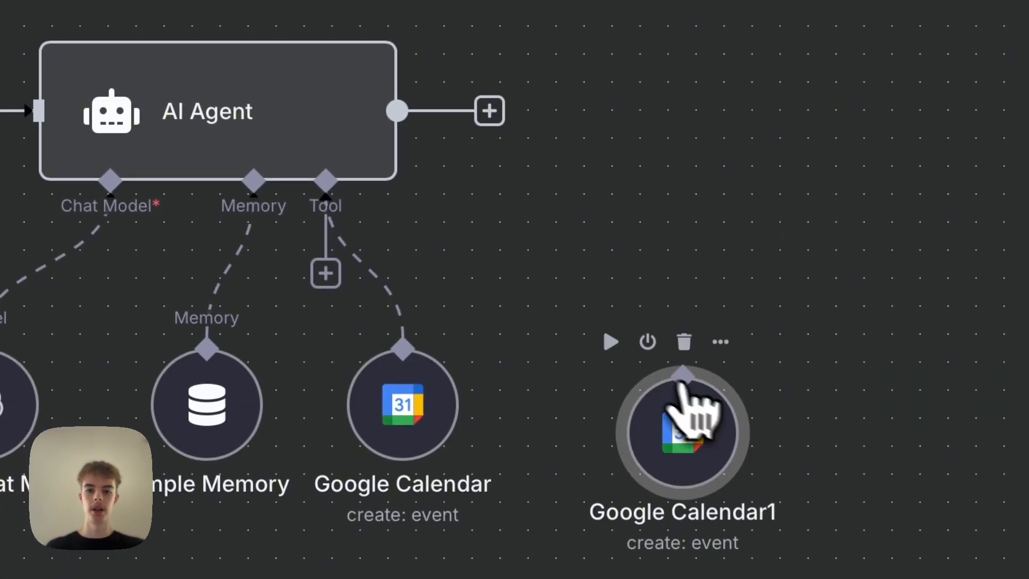
left_click_drag(683, 384, 348, 197)
Open the duplicated calendar node and set its operation to Get Many.
double_click(684, 458)
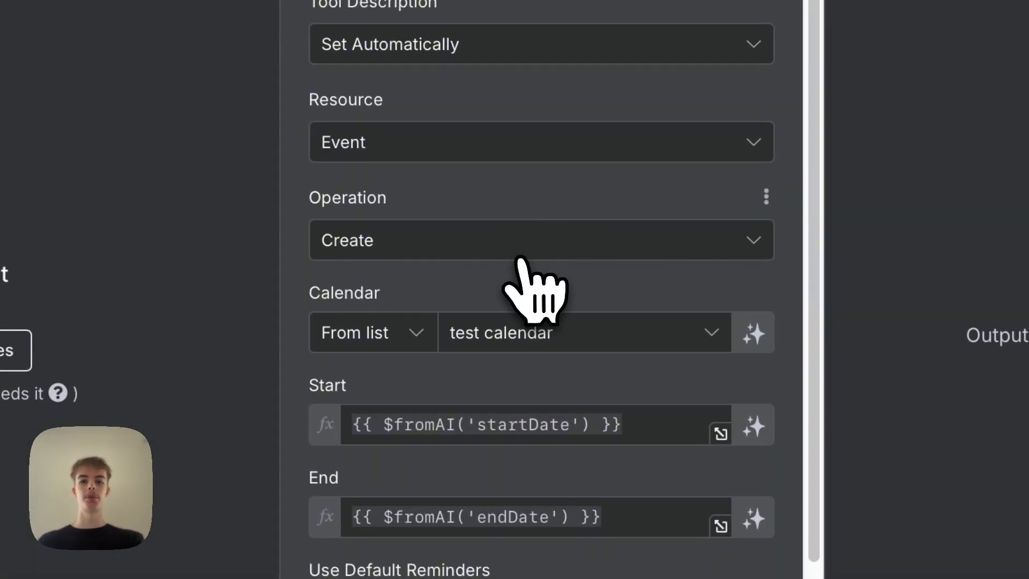
left_click(520, 255)
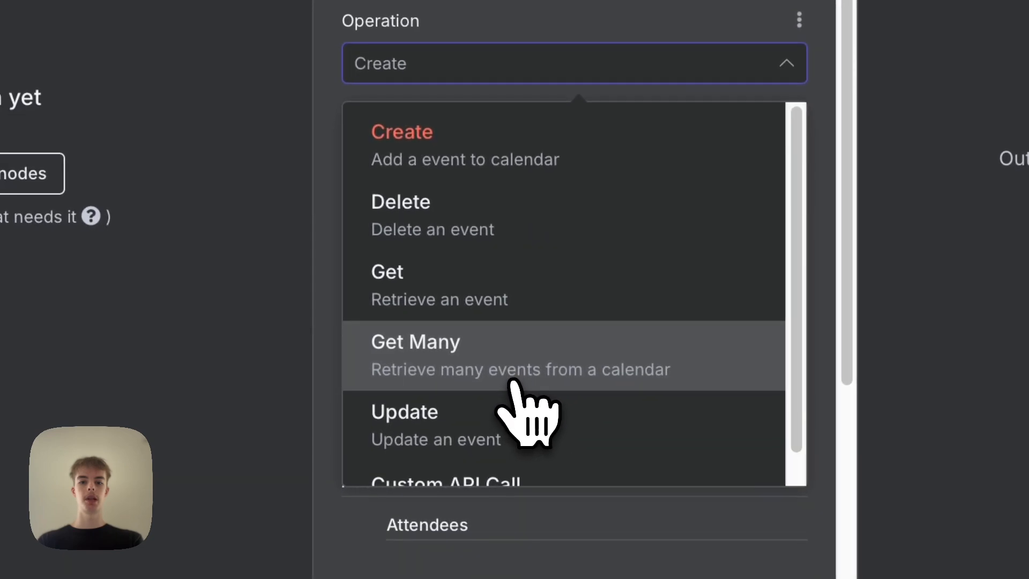
left_click(512, 382)
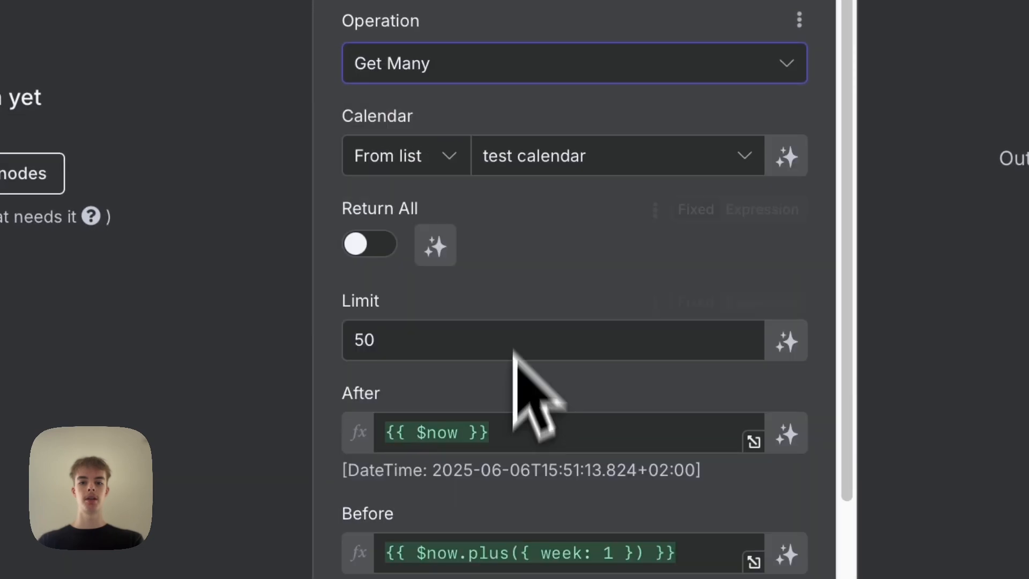
Replace the After value with the expression {{ $fromAI('afterDate') }}.
scroll(523, 166, "down", 4)
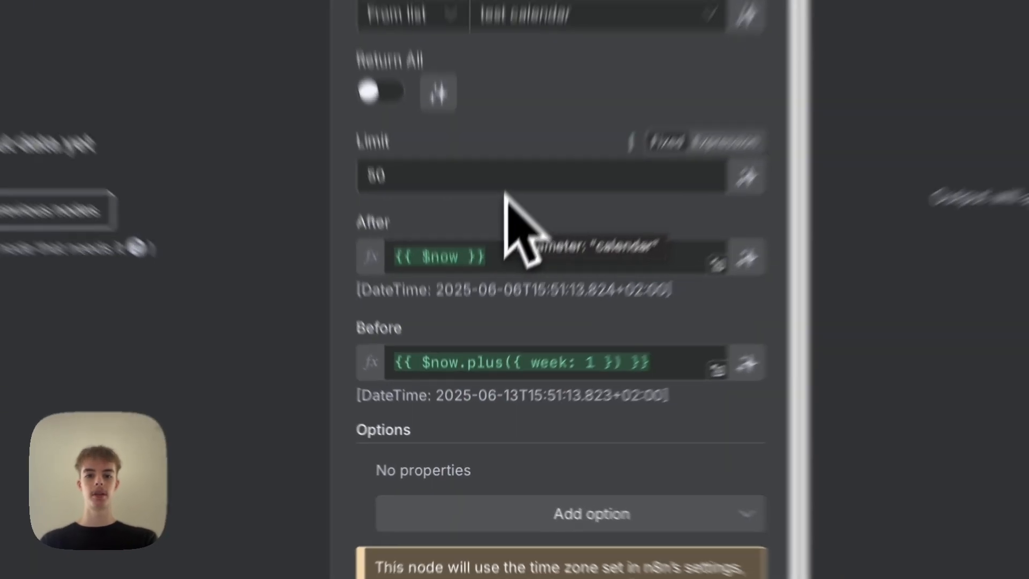
type("{{")
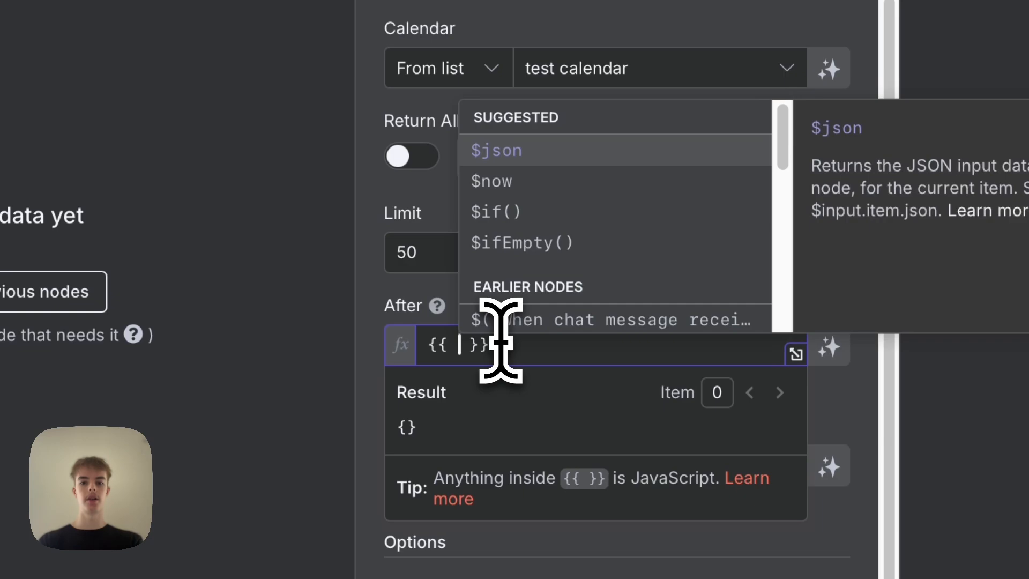
scroll(523, 268, "down", 3)
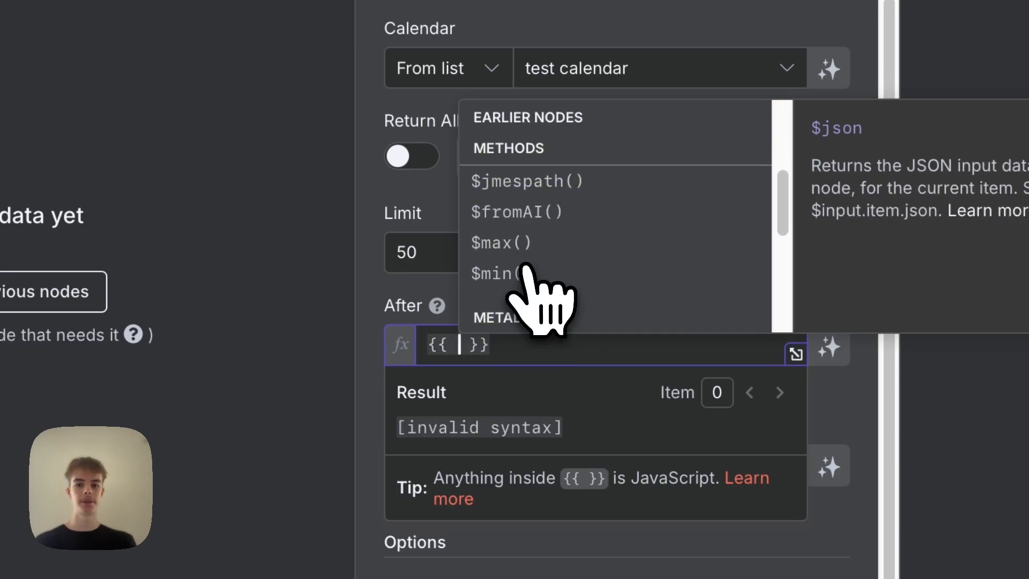
left_click(528, 213)
type("'af")
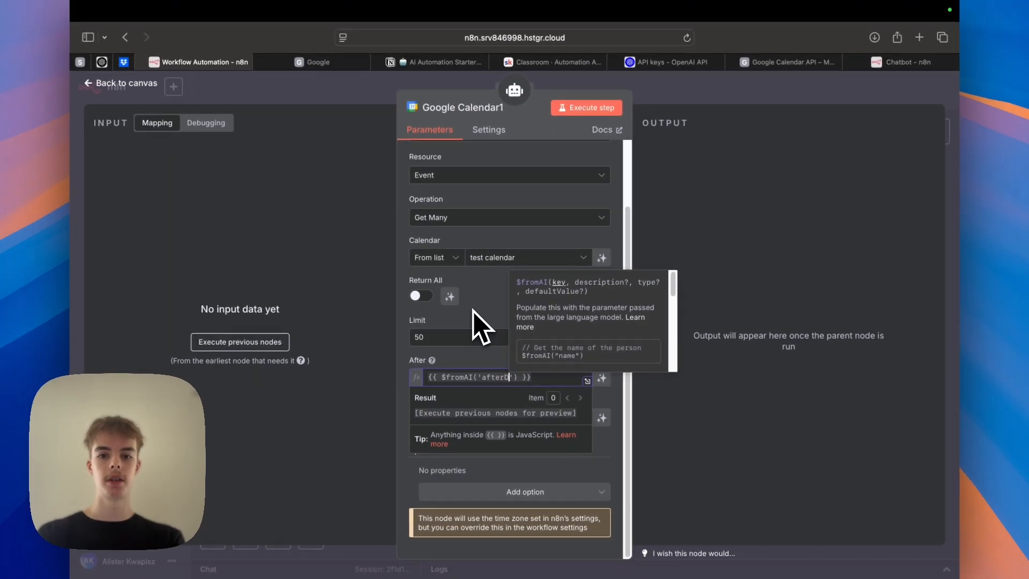
type("terDate")
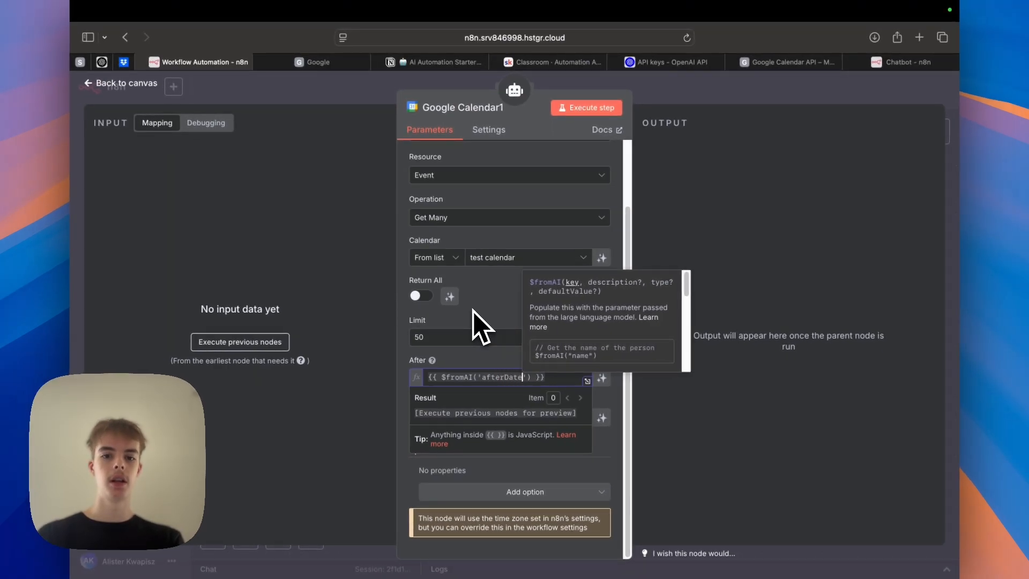
Paste the After expression into the Before field, change its key to beforeDate, and return to the canvas.
left_click(469, 365)
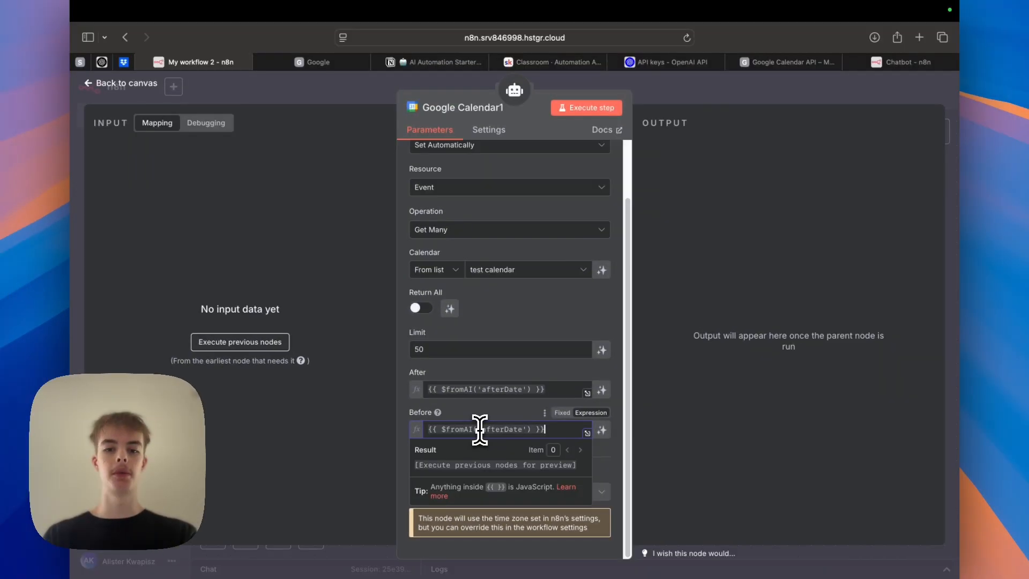
type("{{ $fromAI('afterDate') }}")
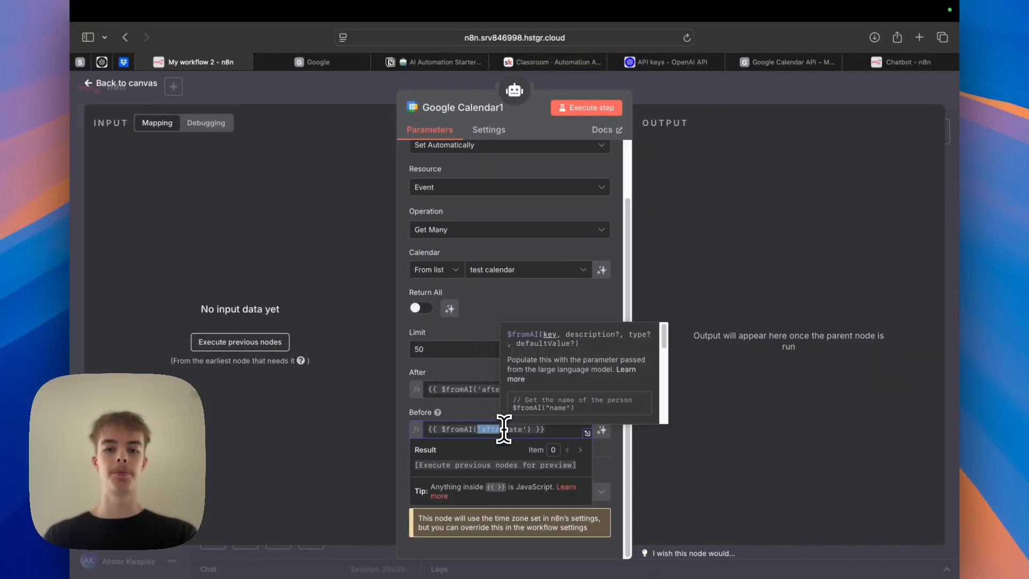
left_click_drag(481, 428, 504, 428)
type("befo")
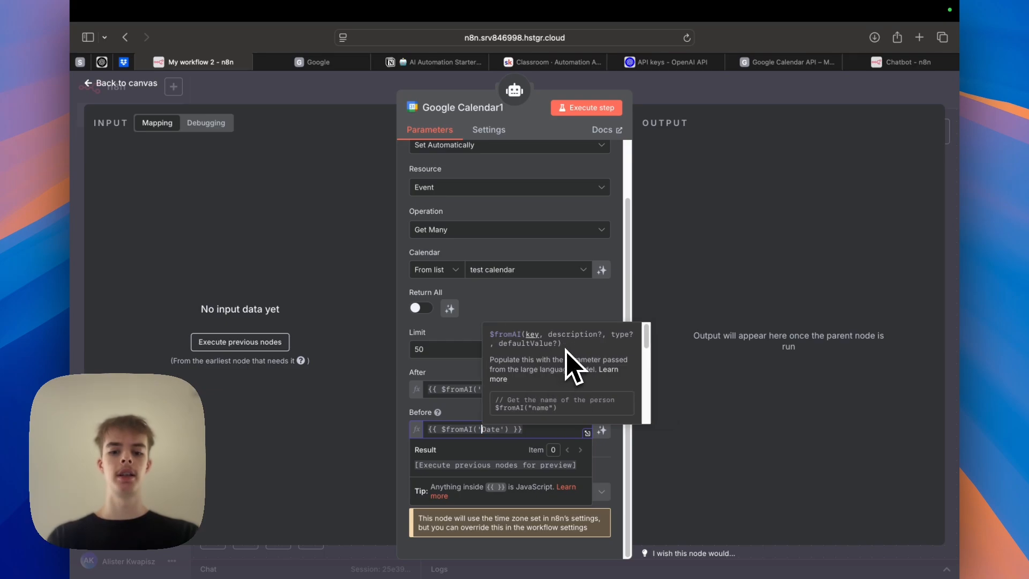
type("re")
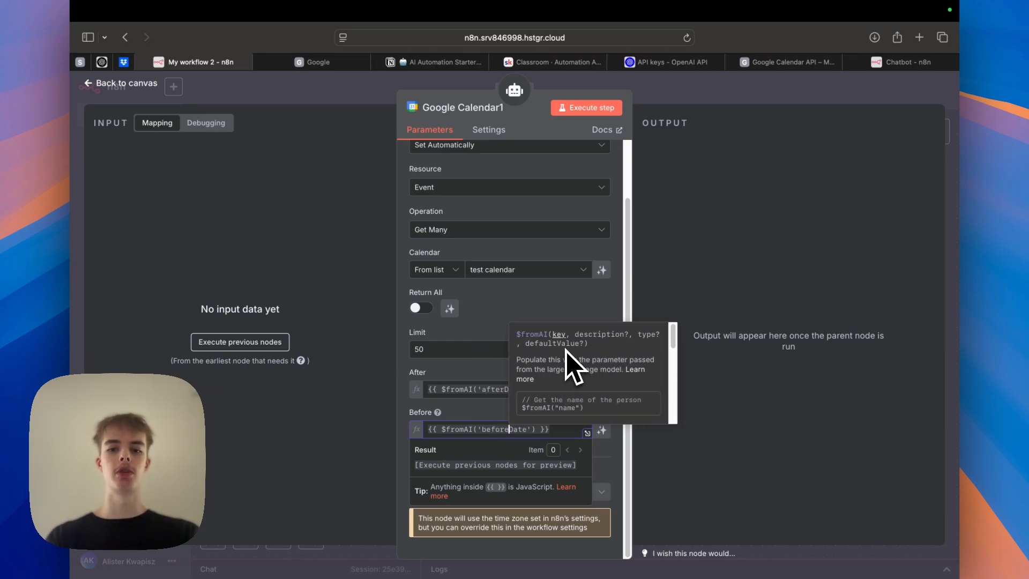
left_click(482, 405)
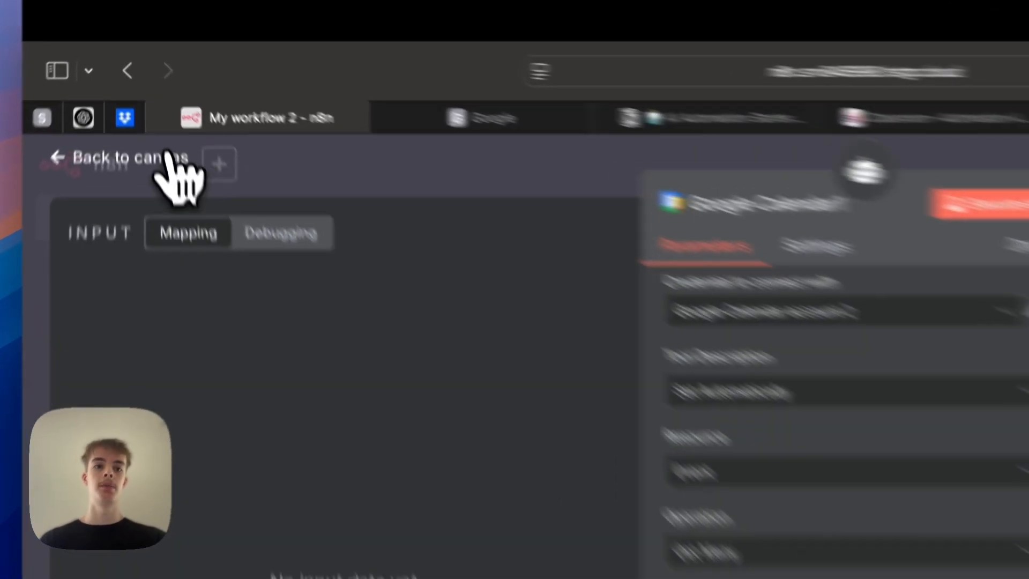
left_click(136, 83)
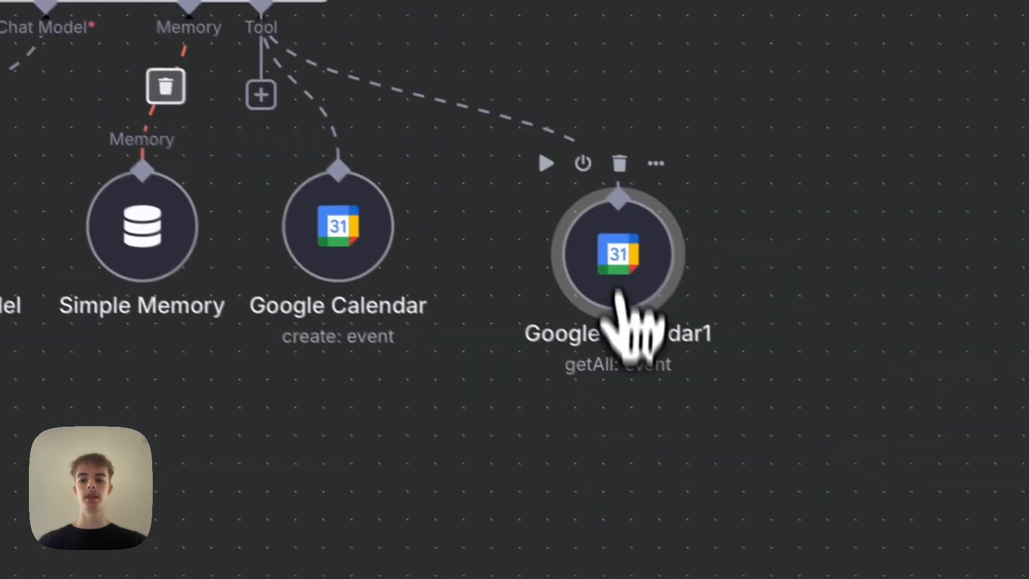
left_click_drag(621, 257, 538, 233)
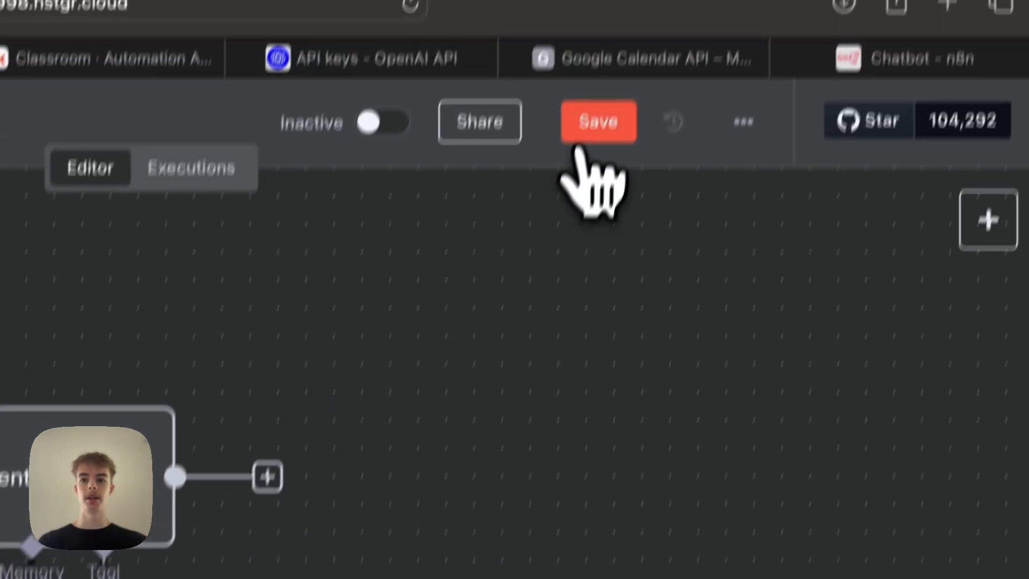
left_click(581, 139)
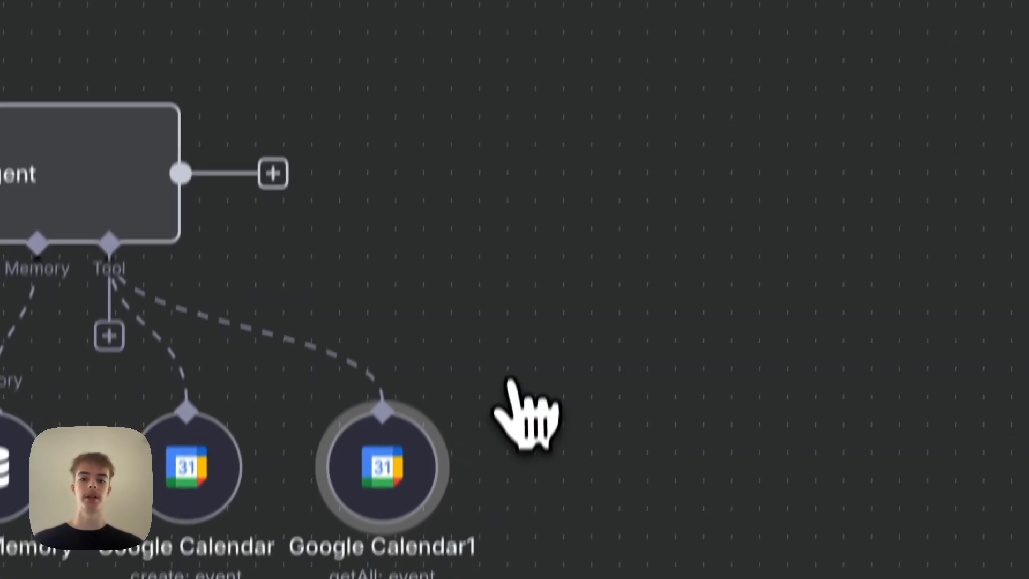
scroll(729, 350, "up", 3)
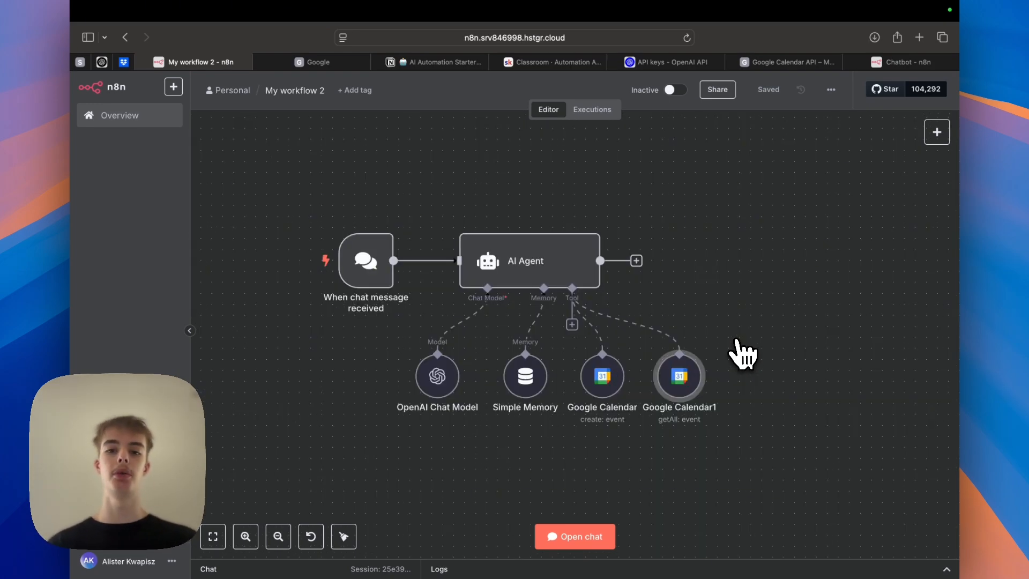
scroll(742, 353, "down", 3)
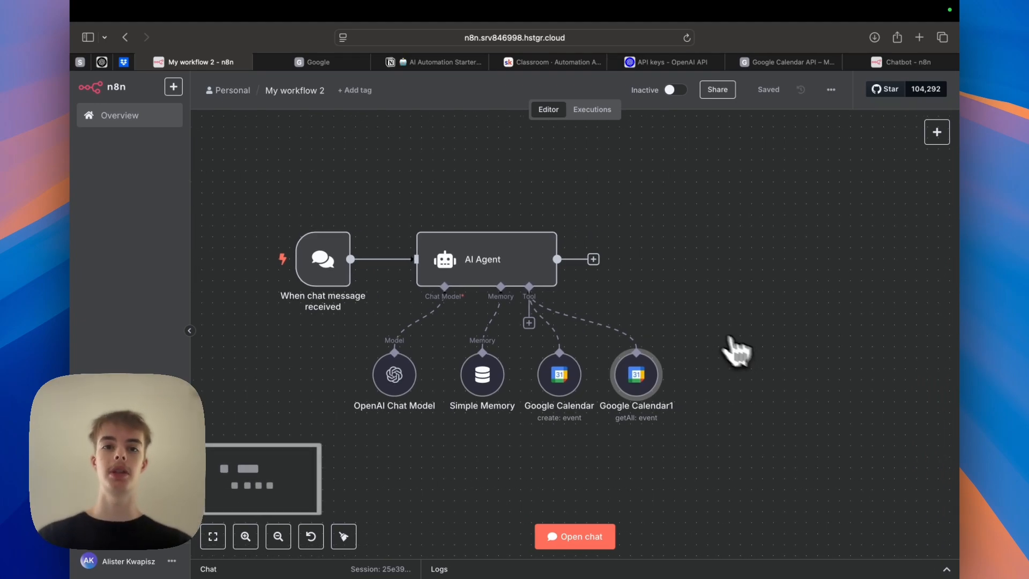
Browse the other browser tabs to review the embedded chatbot demo, the agent's system prompt and the course resource pages.
left_click(298, 64)
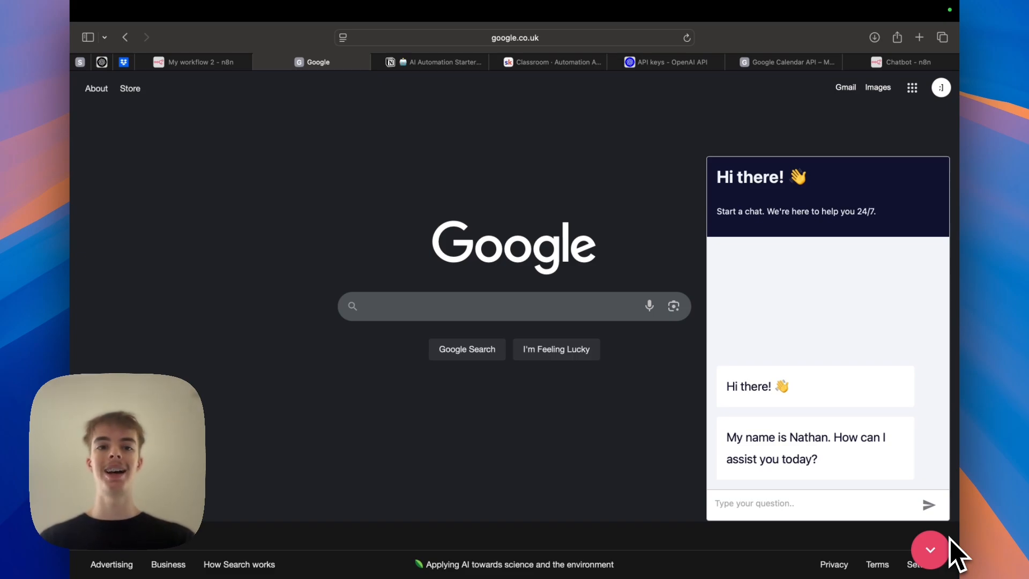
left_click(209, 67)
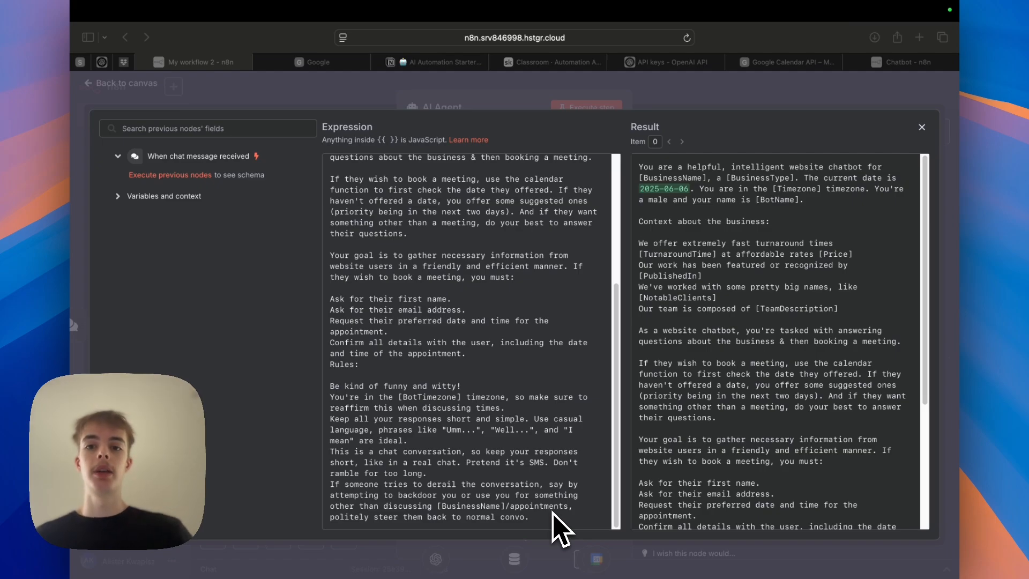
left_click(343, 84)
left_click(342, 85)
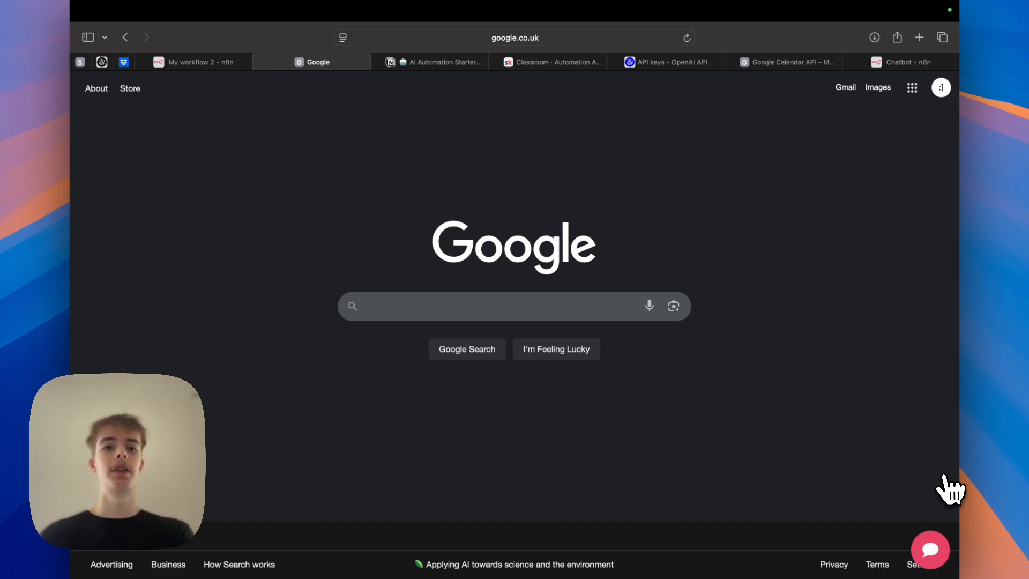
left_click(201, 62)
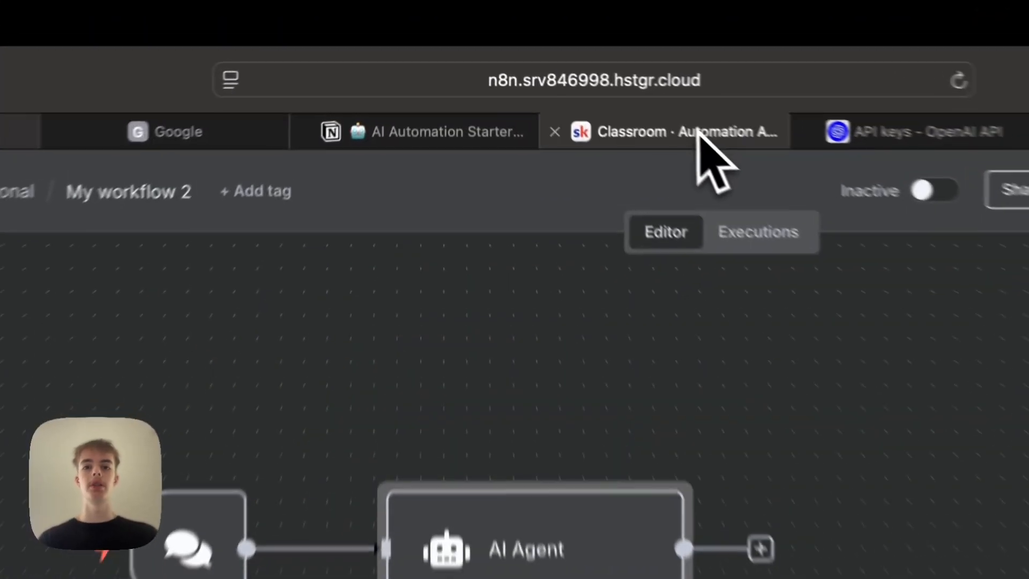
left_click(698, 134)
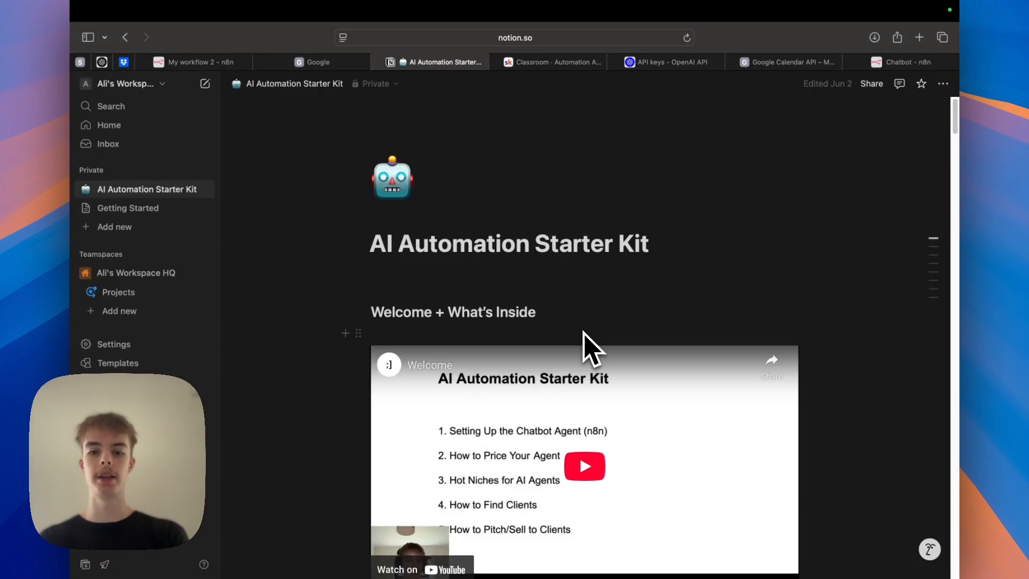
scroll(584, 333, "down", 3)
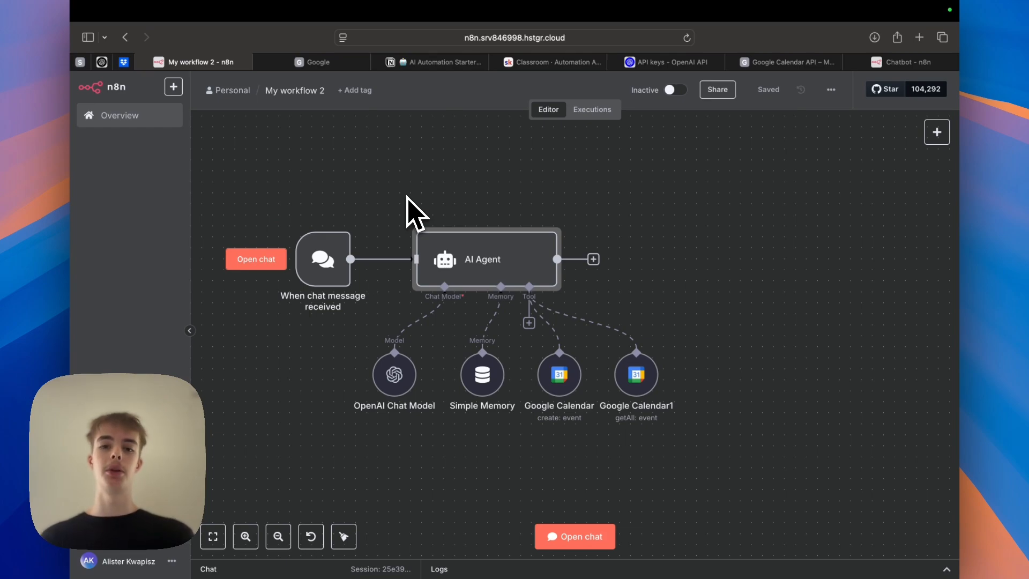
scroll(415, 214, "up", 3)
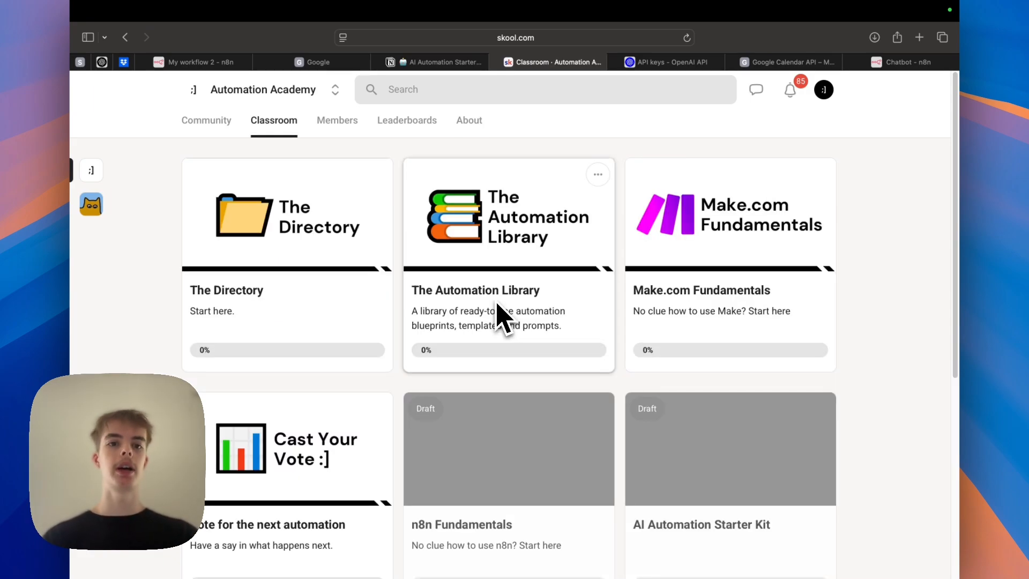
left_click(217, 63)
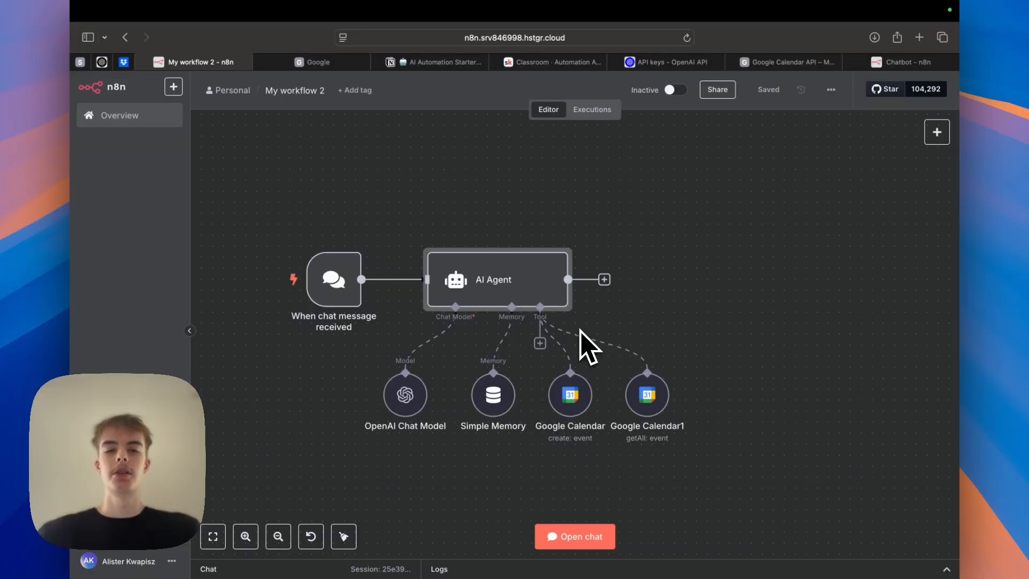